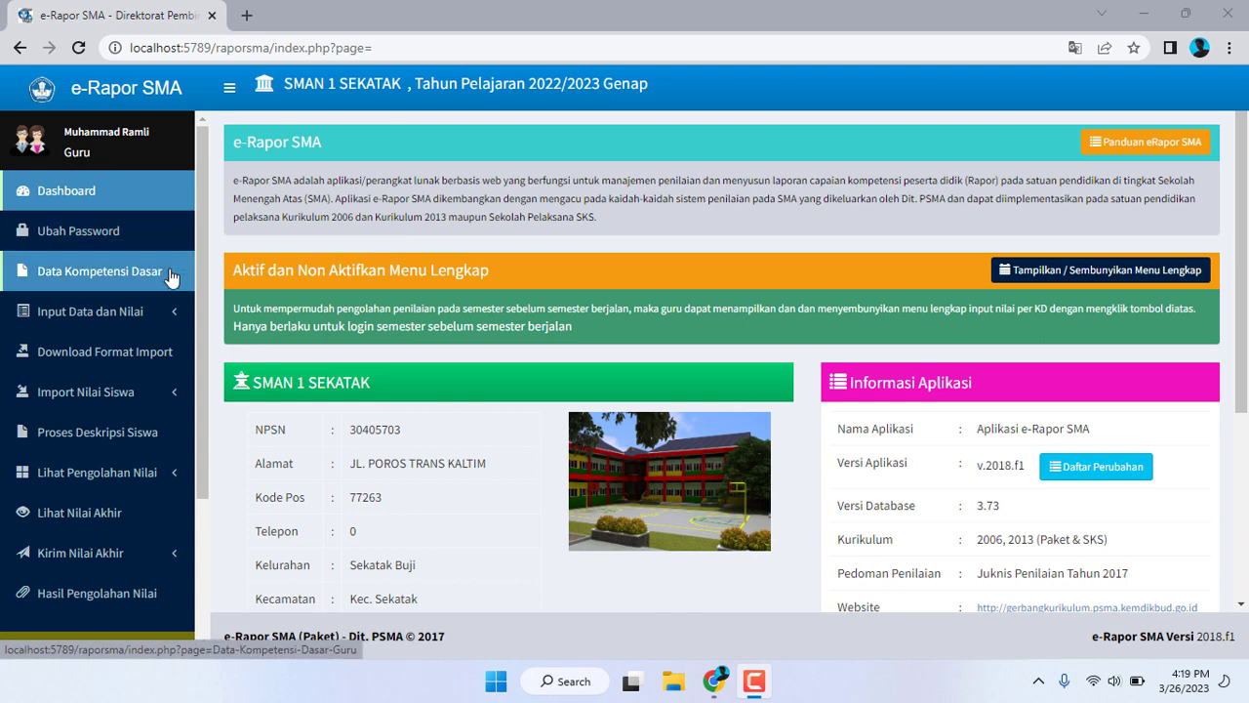
- Open the basic competency data for Matematika (Peminatan) and switch the list to edit mode
{"action": "left_click", "coordinate": [132, 282]}
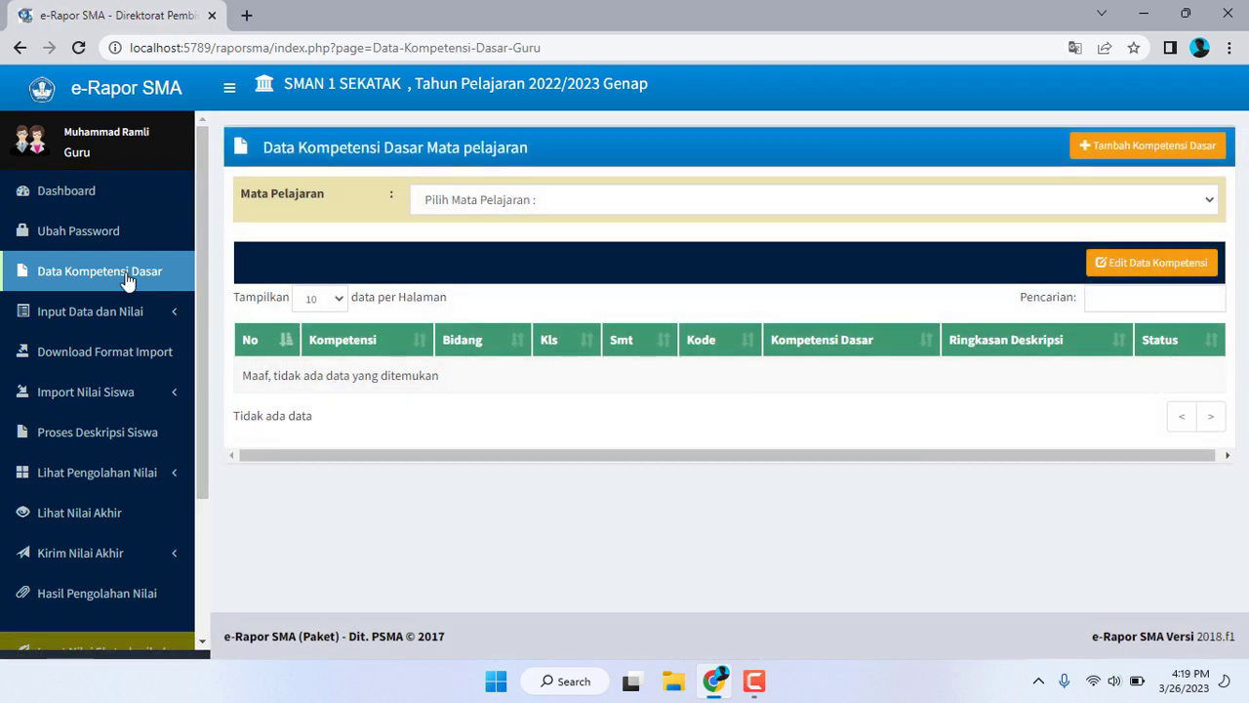
{"action": "left_click", "coordinate": [556, 201]}
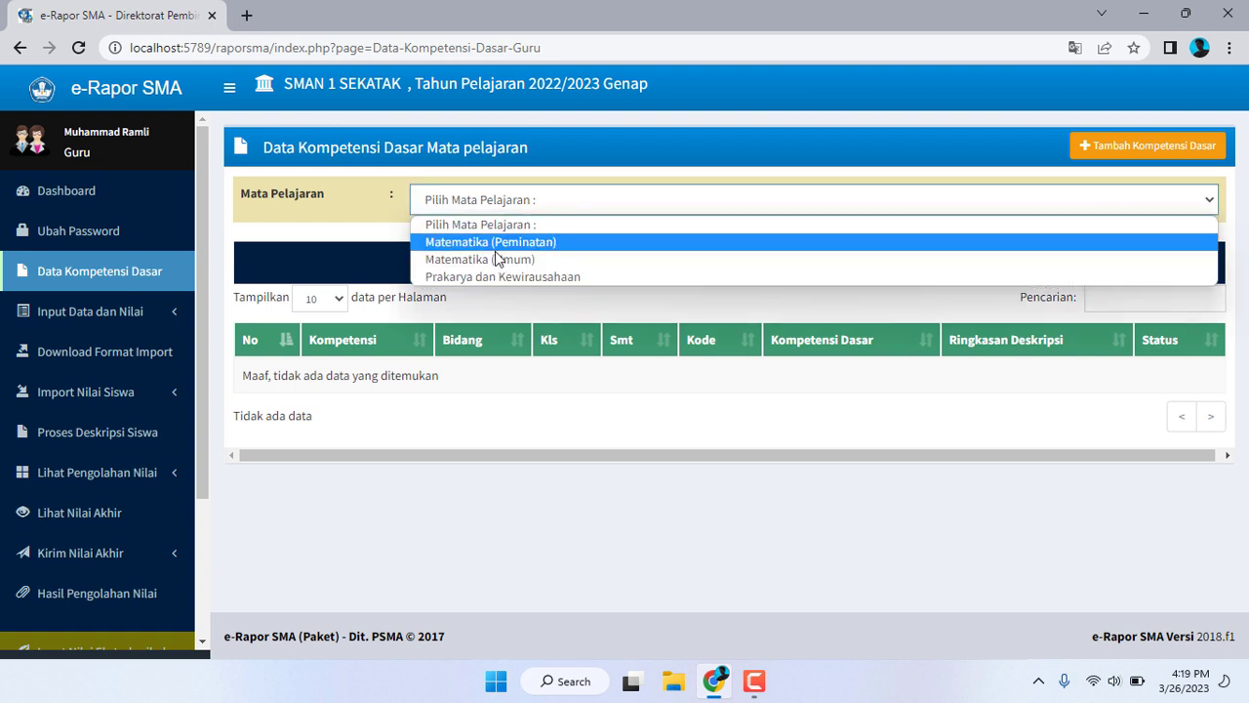
{"action": "left_click", "coordinate": [537, 244]}
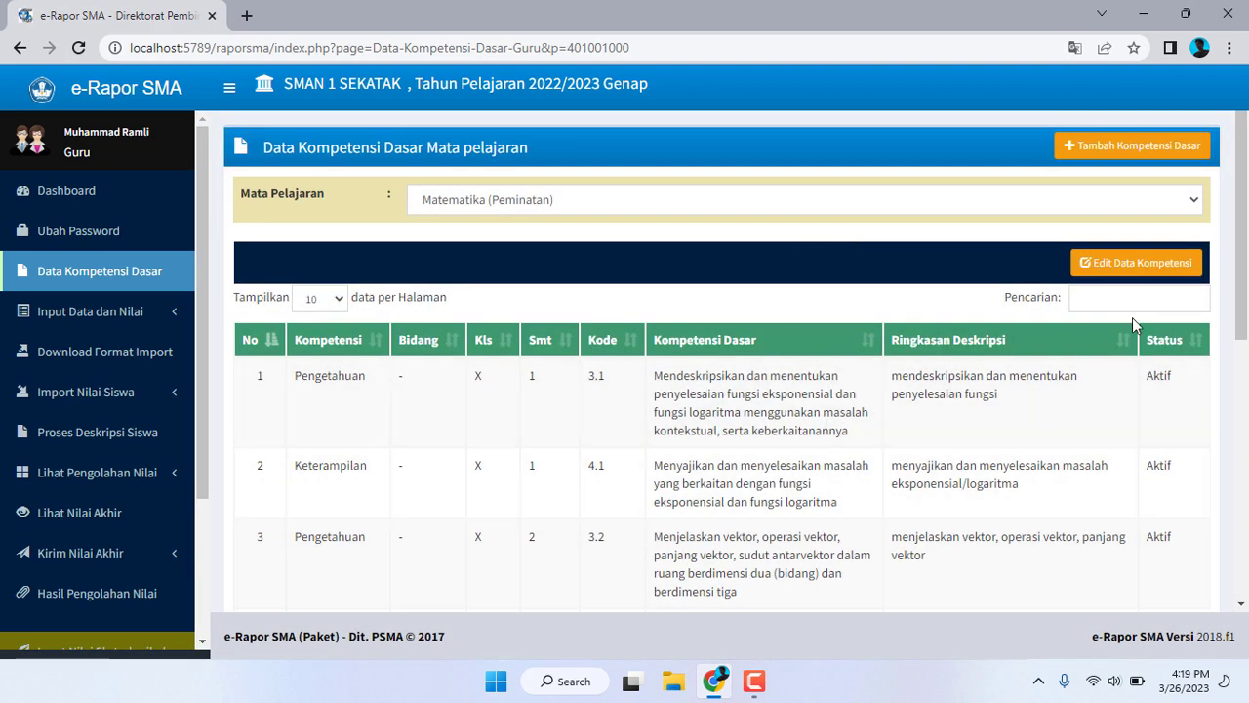
{"action": "left_click", "coordinate": [1161, 271]}
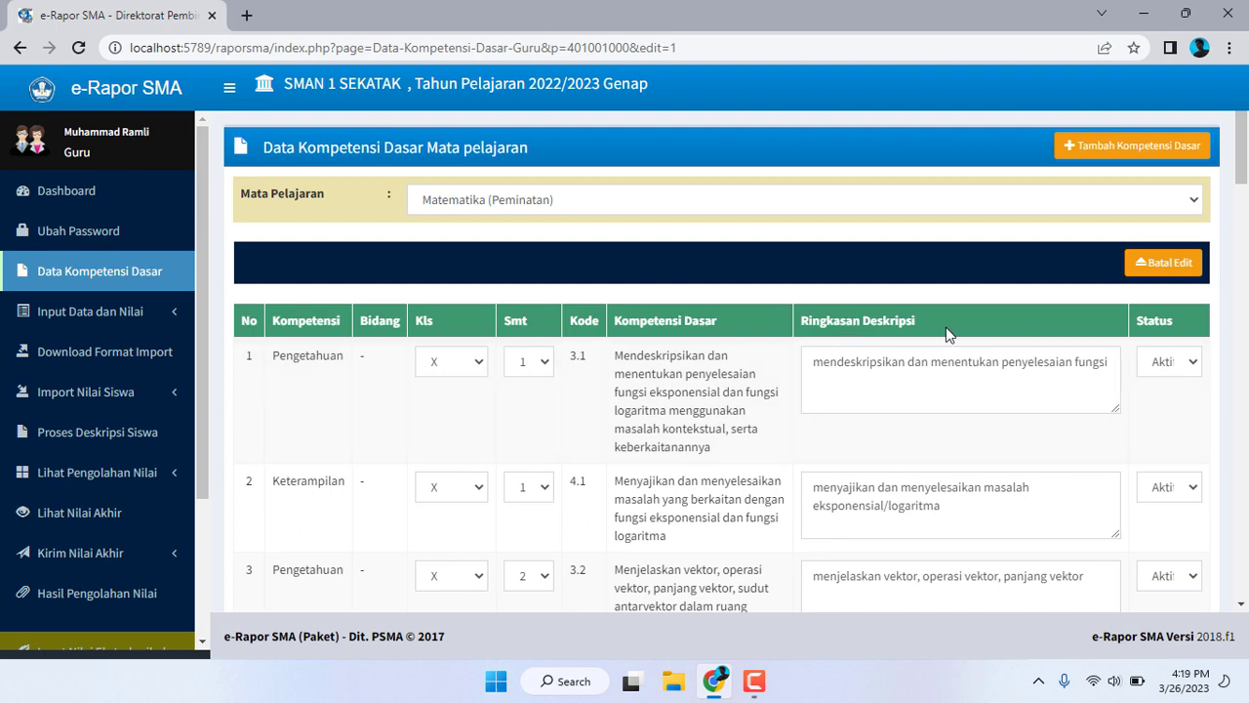
- Examine the competency list's summary descriptions, especially the class XII semester 6 entries, for ones marked in red
{"action": "scroll", "coordinate": [948, 327], "scroll_direction": "down", "scroll_amount": 3}
{"action": "scroll", "coordinate": [950, 327], "scroll_direction": "down", "scroll_amount": 14}
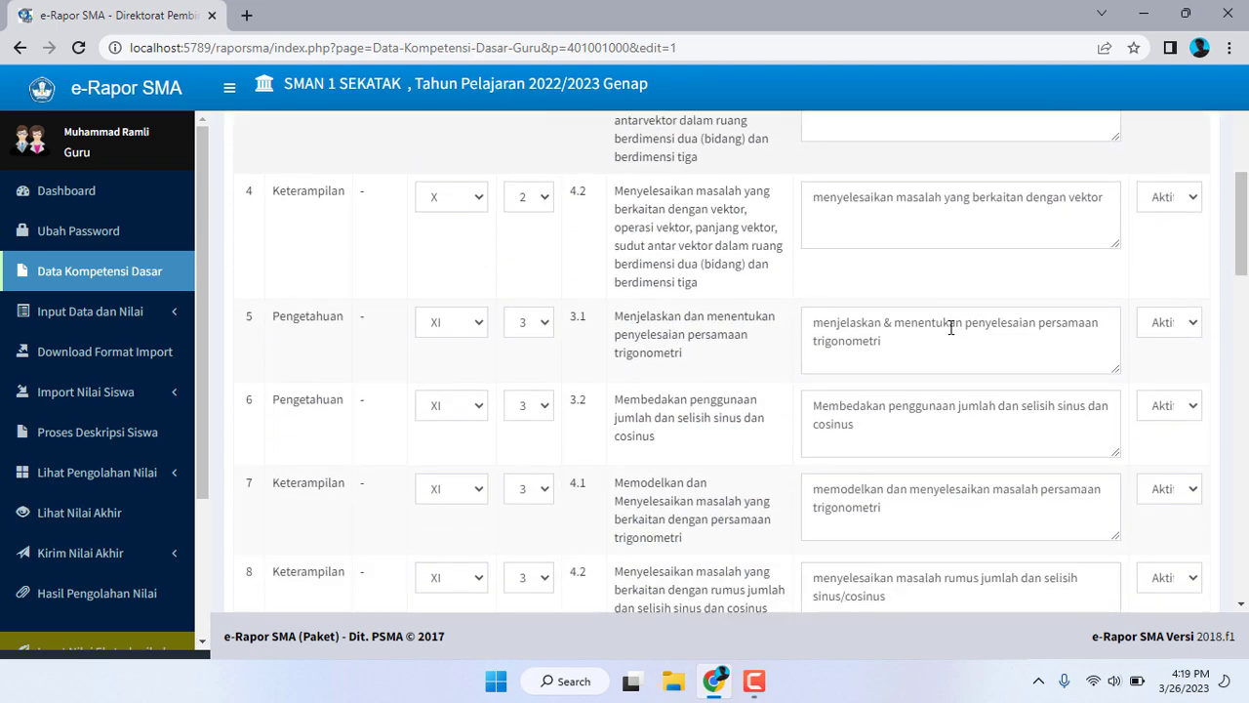
{"action": "scroll", "coordinate": [950, 327], "scroll_direction": "down", "scroll_amount": 5}
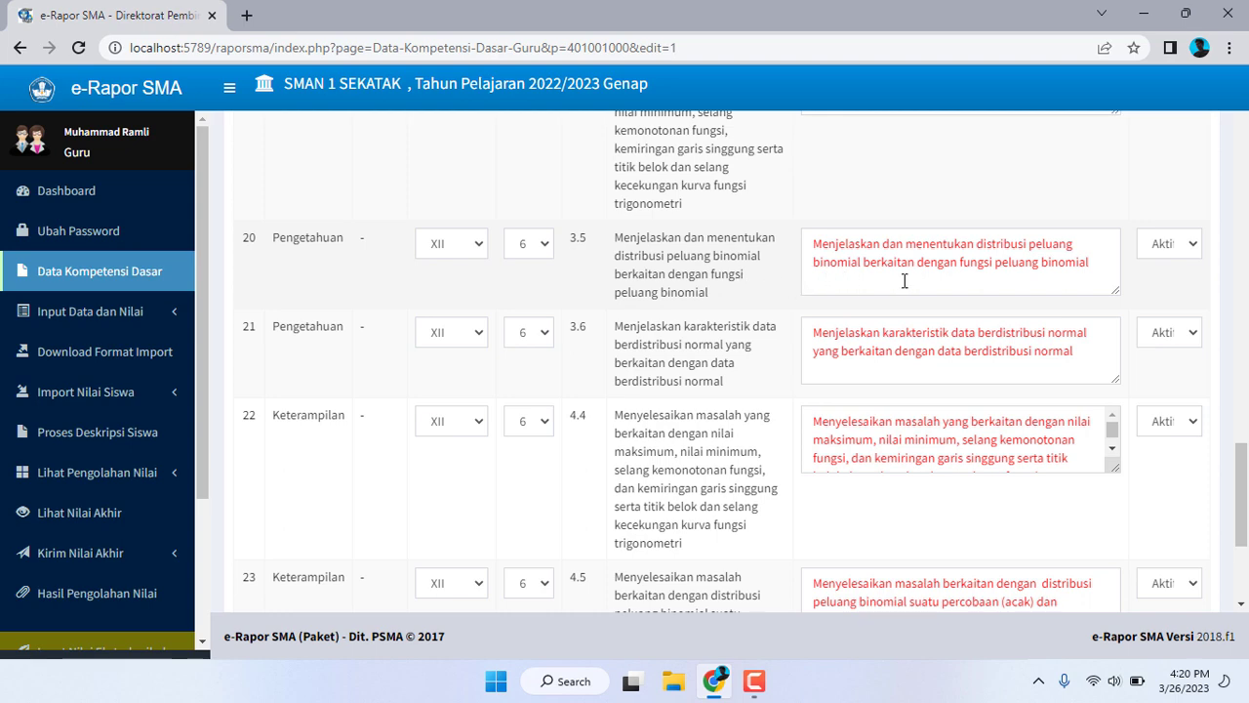
{"action": "scroll", "coordinate": [946, 279], "scroll_direction": "up", "scroll_amount": 2}
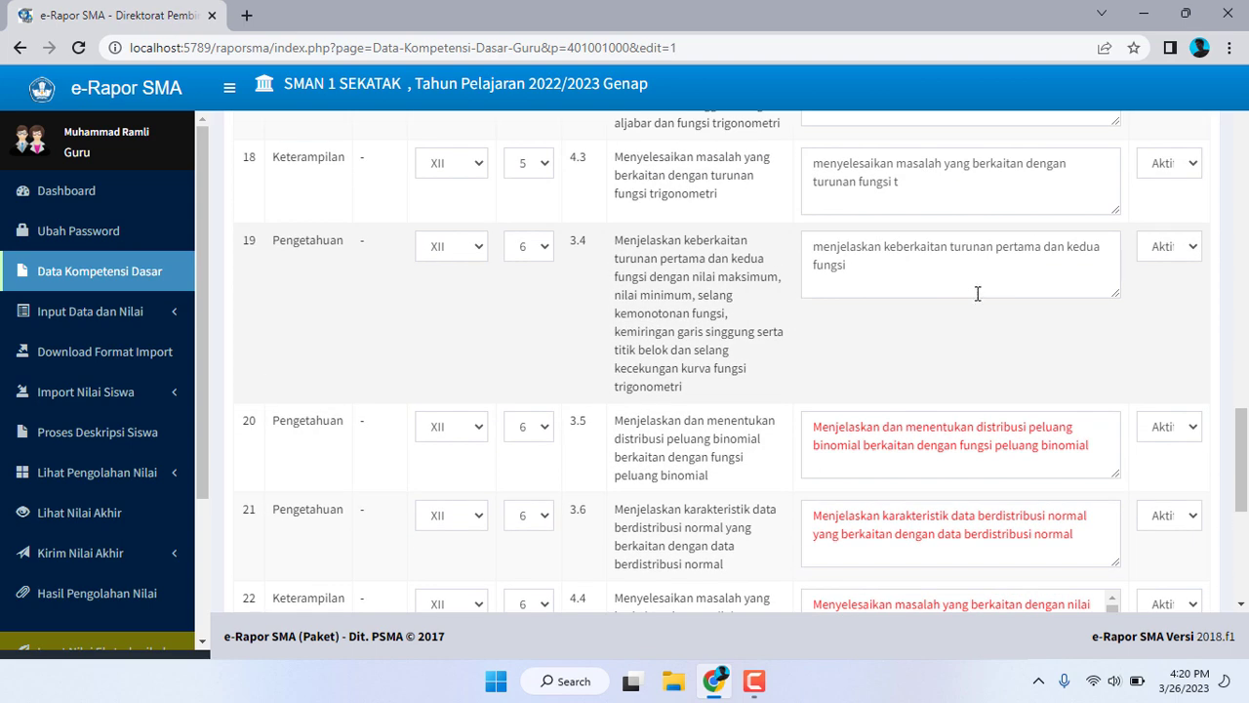
{"action": "scroll", "coordinate": [1015, 446], "scroll_direction": "up", "scroll_amount": 6}
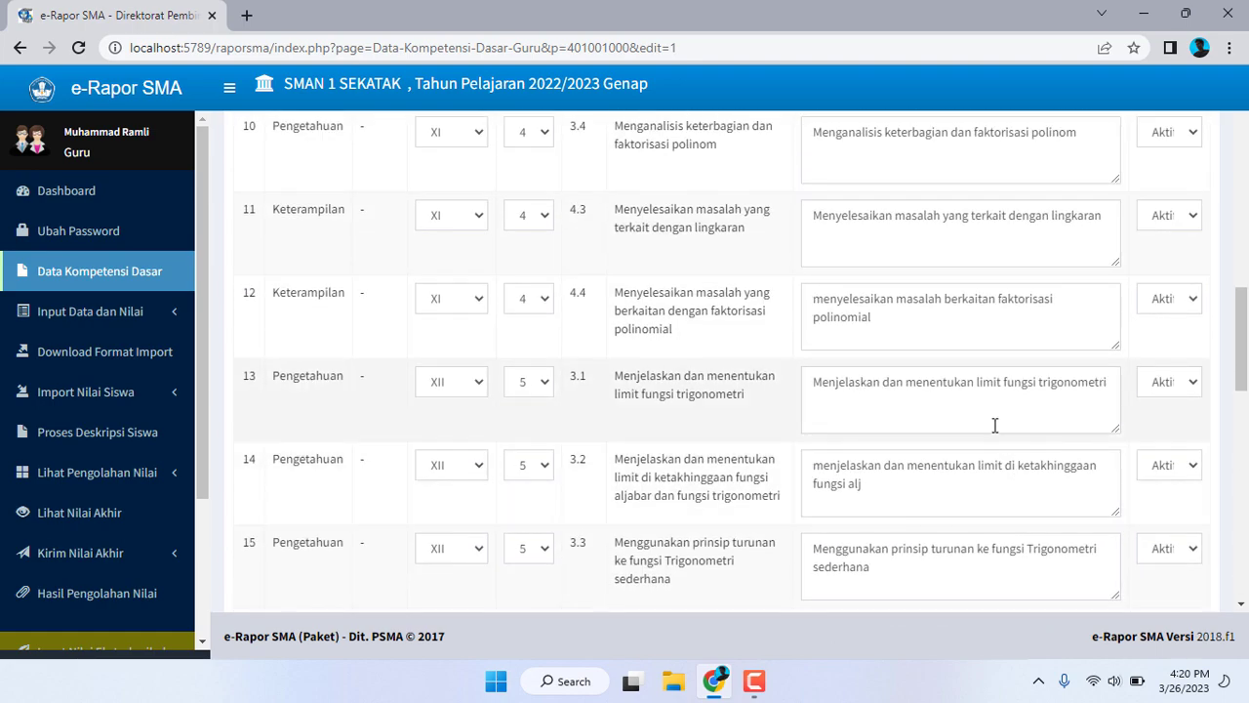
{"action": "scroll", "coordinate": [997, 434], "scroll_direction": "down", "scroll_amount": 6}
{"action": "scroll", "coordinate": [995, 429], "scroll_direction": "down", "scroll_amount": 1}
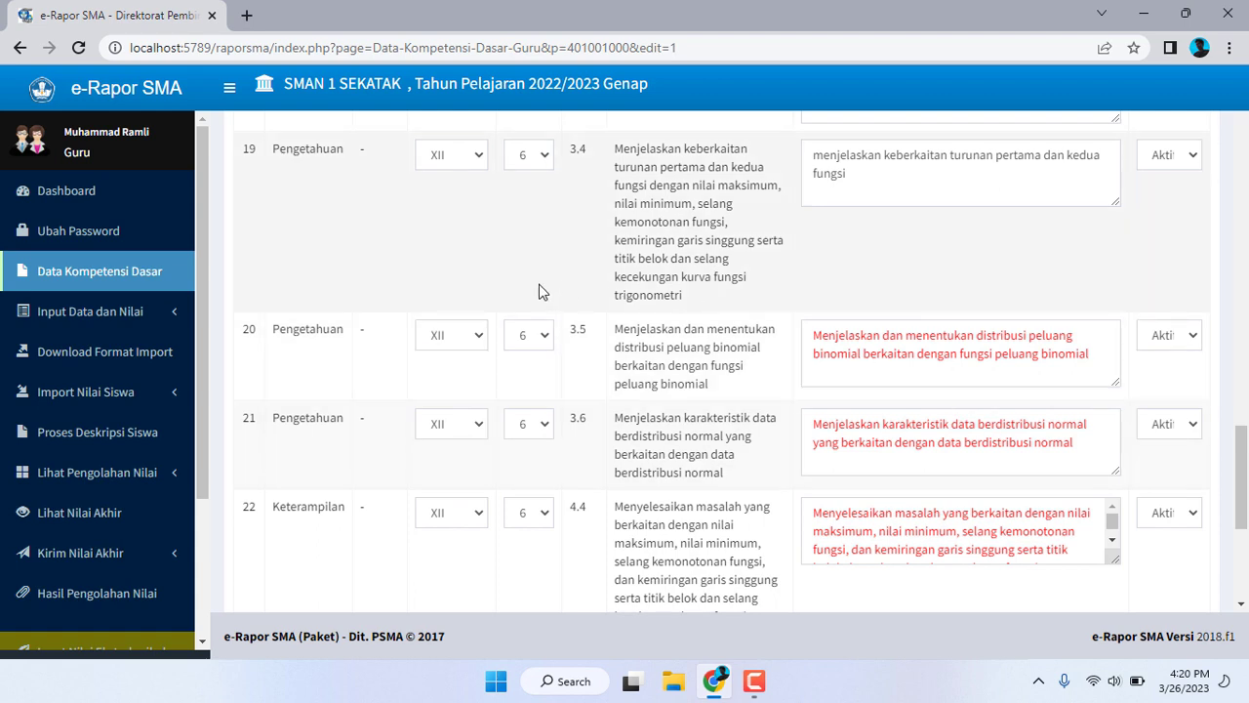
{"action": "scroll", "coordinate": [538, 280], "scroll_direction": "up", "scroll_amount": 1}
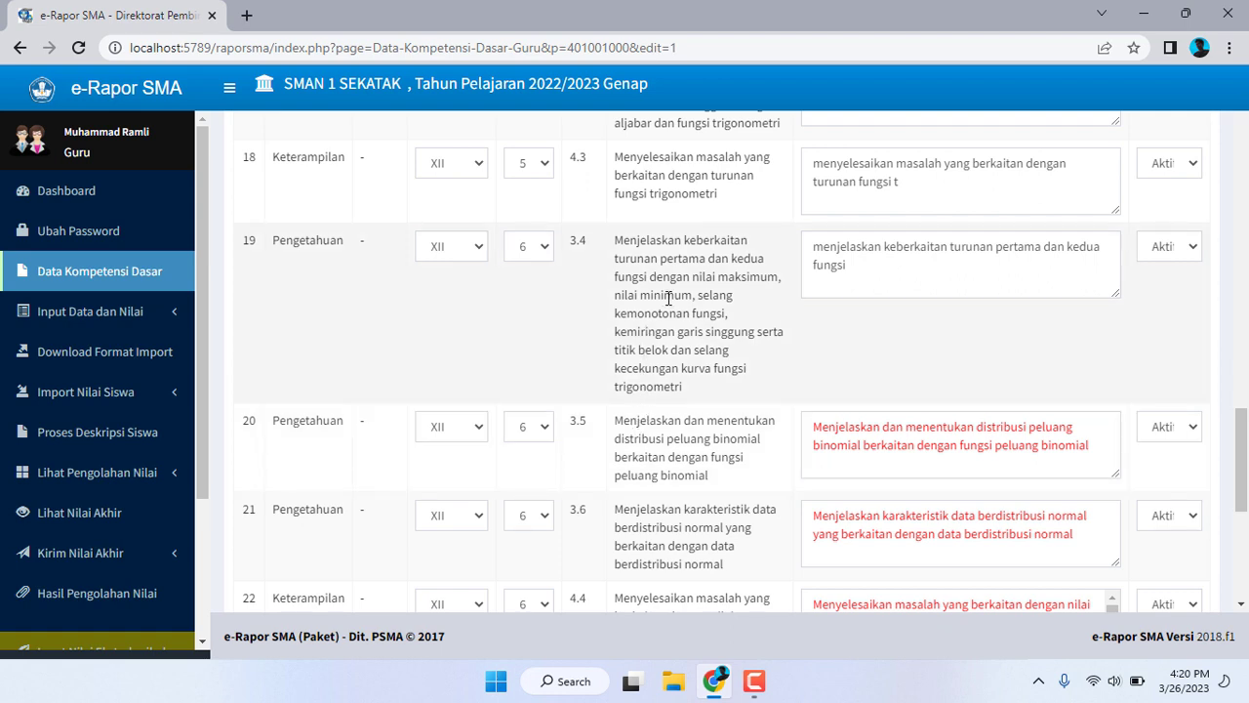
{"action": "scroll", "coordinate": [678, 294], "scroll_direction": "down", "scroll_amount": 1}
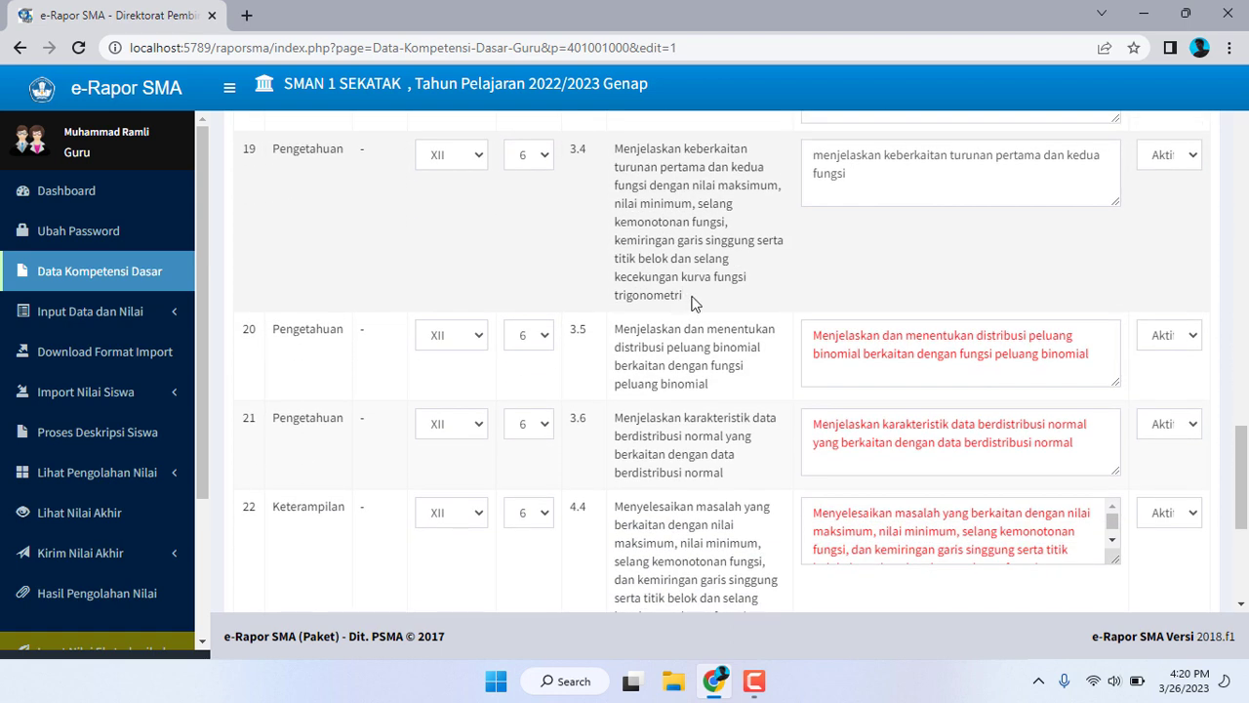
- Shorten the summary description of row 20 (competency 3.5) to "Menjelaskan dan menentukan distribusi peluang binomial"
{"action": "left_click", "coordinate": [1101, 357]}
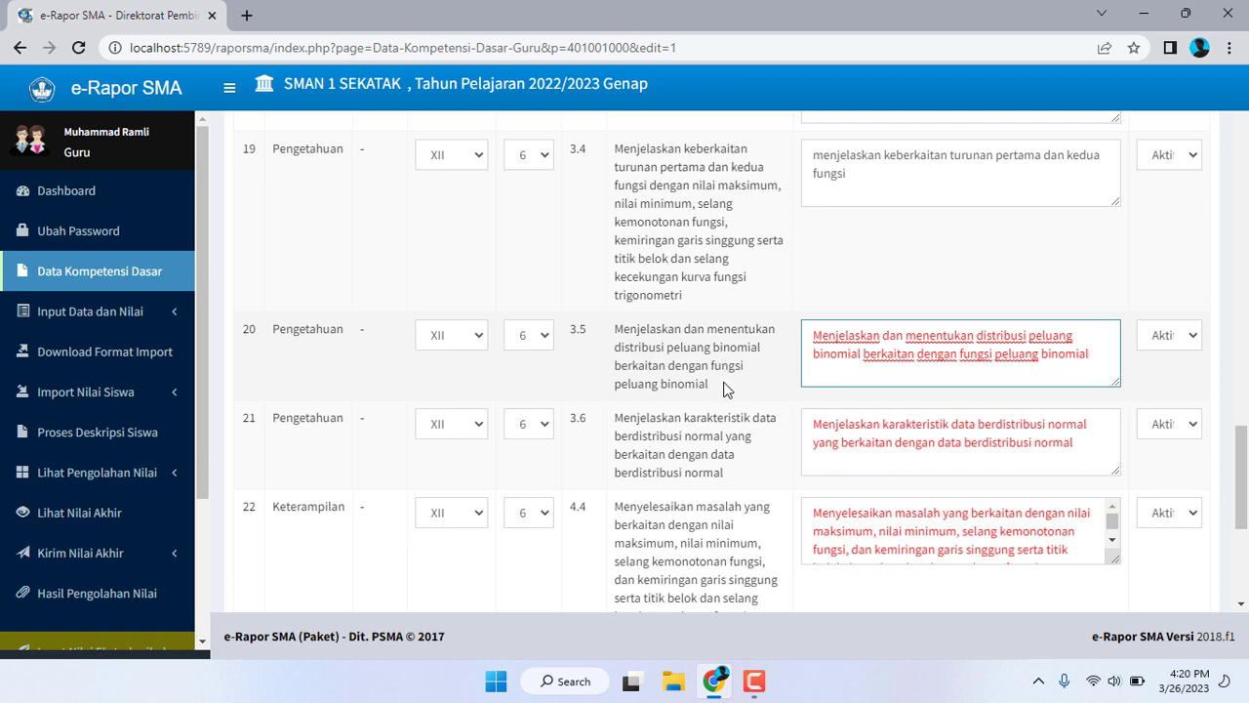
{"action": "left_click_drag", "start_coordinate": [716, 391], "coordinate": [614, 330]}
{"action": "left_click", "coordinate": [911, 361]}
{"action": "left_click", "coordinate": [907, 186]}
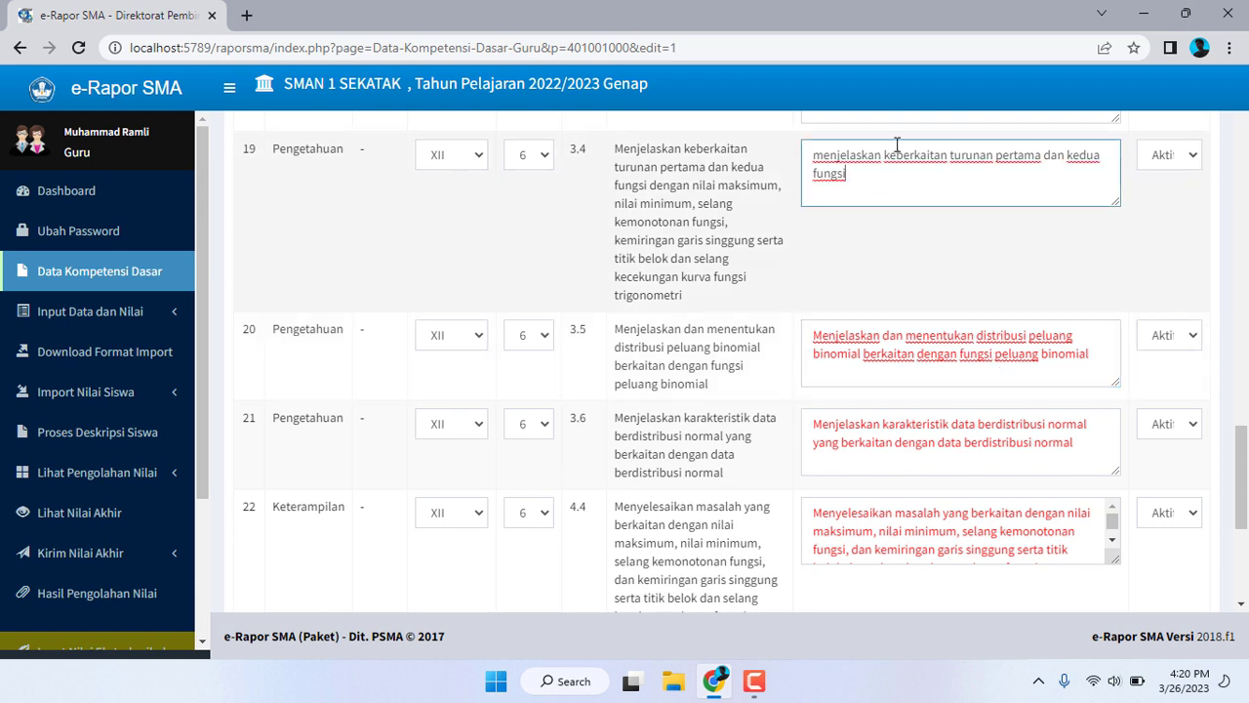
{"action": "left_click", "coordinate": [924, 252]}
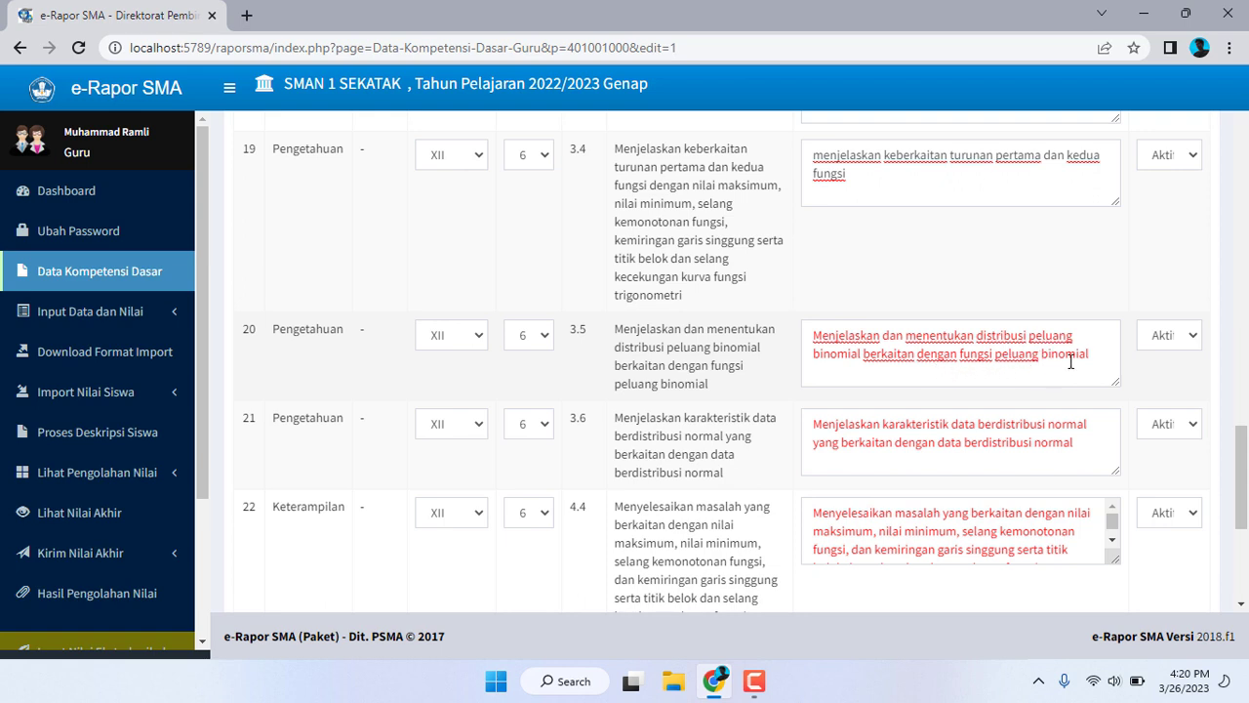
{"action": "left_click_drag", "start_coordinate": [1095, 355], "coordinate": [862, 361]}
{"action": "key", "text": "BackSpace"}
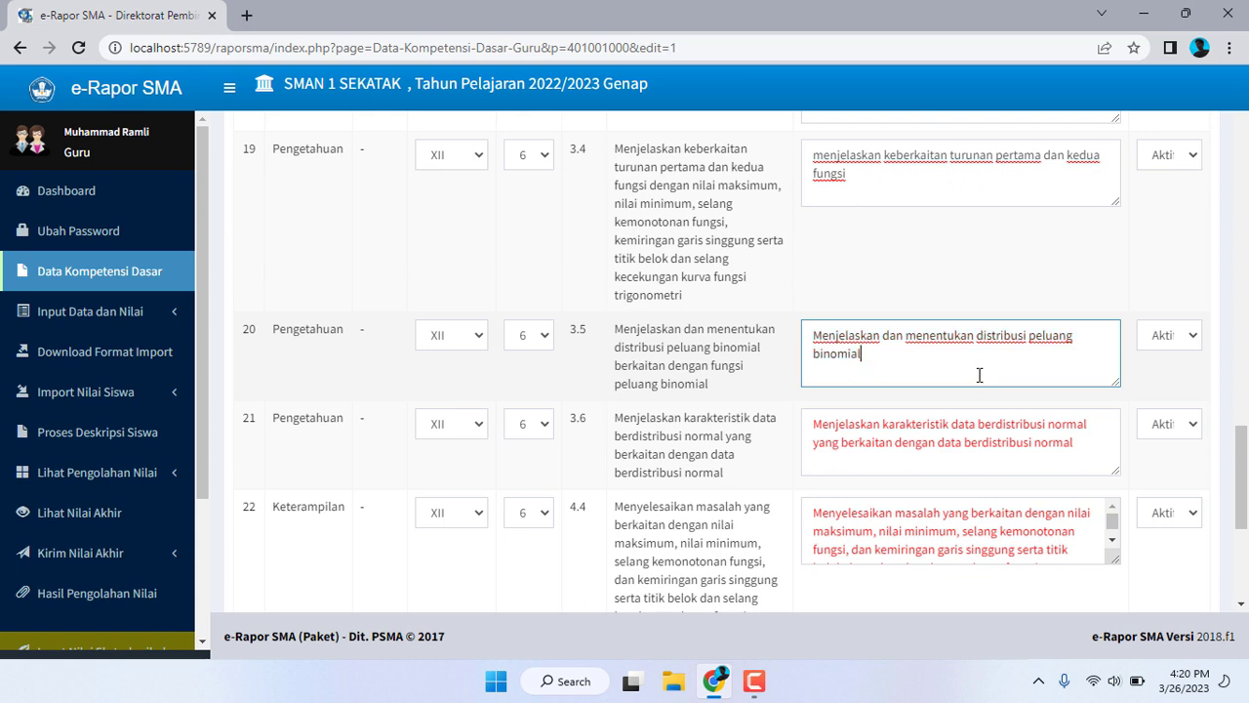
{"action": "left_click", "coordinate": [979, 265]}
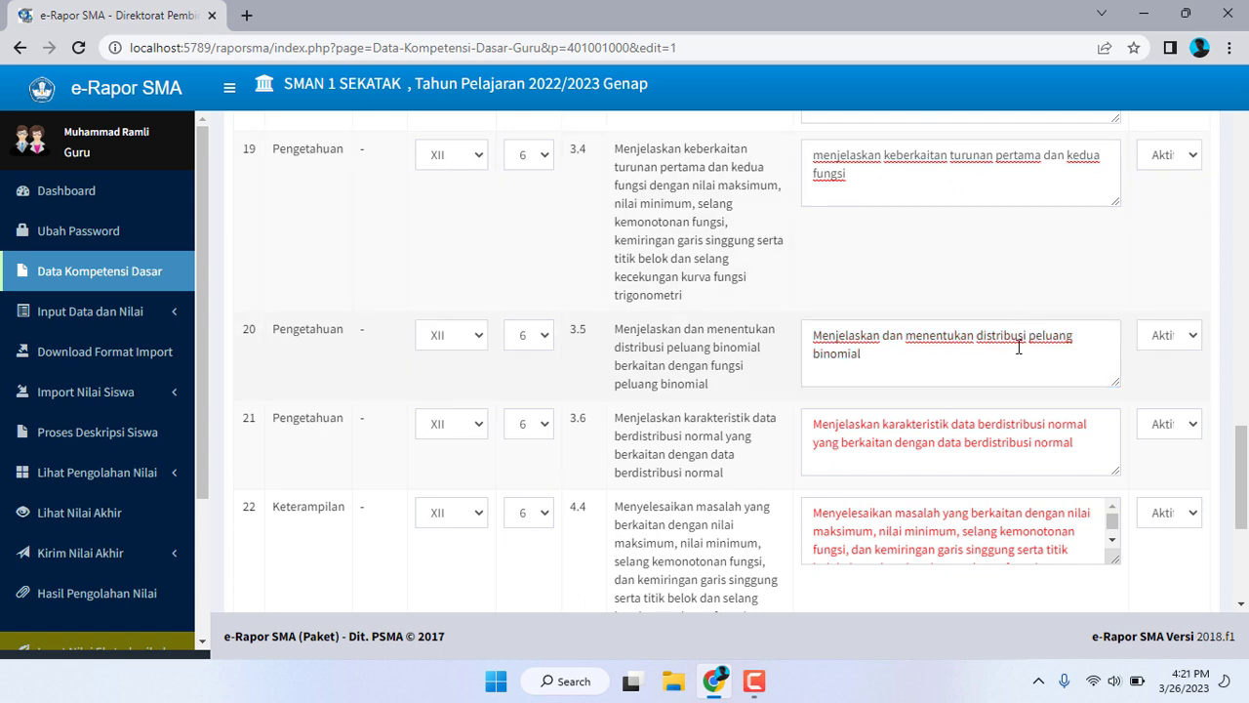
{"action": "left_click", "coordinate": [1183, 338]}
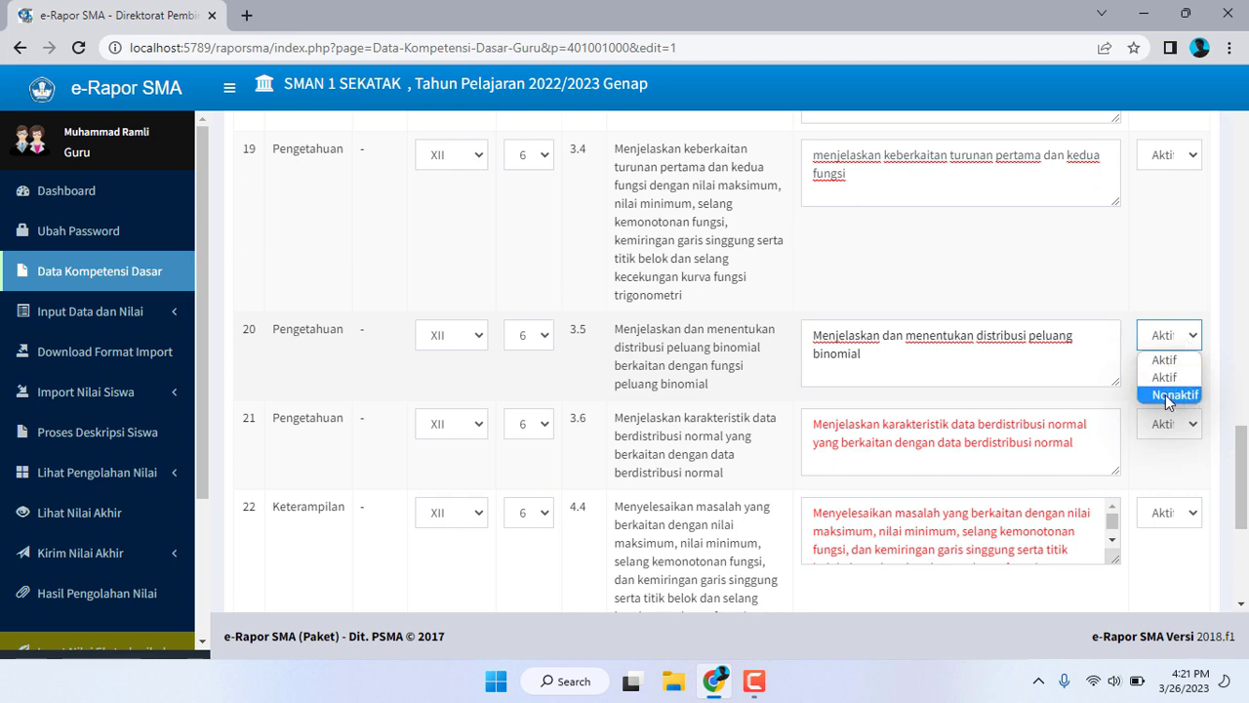
{"action": "left_click", "coordinate": [1043, 354]}
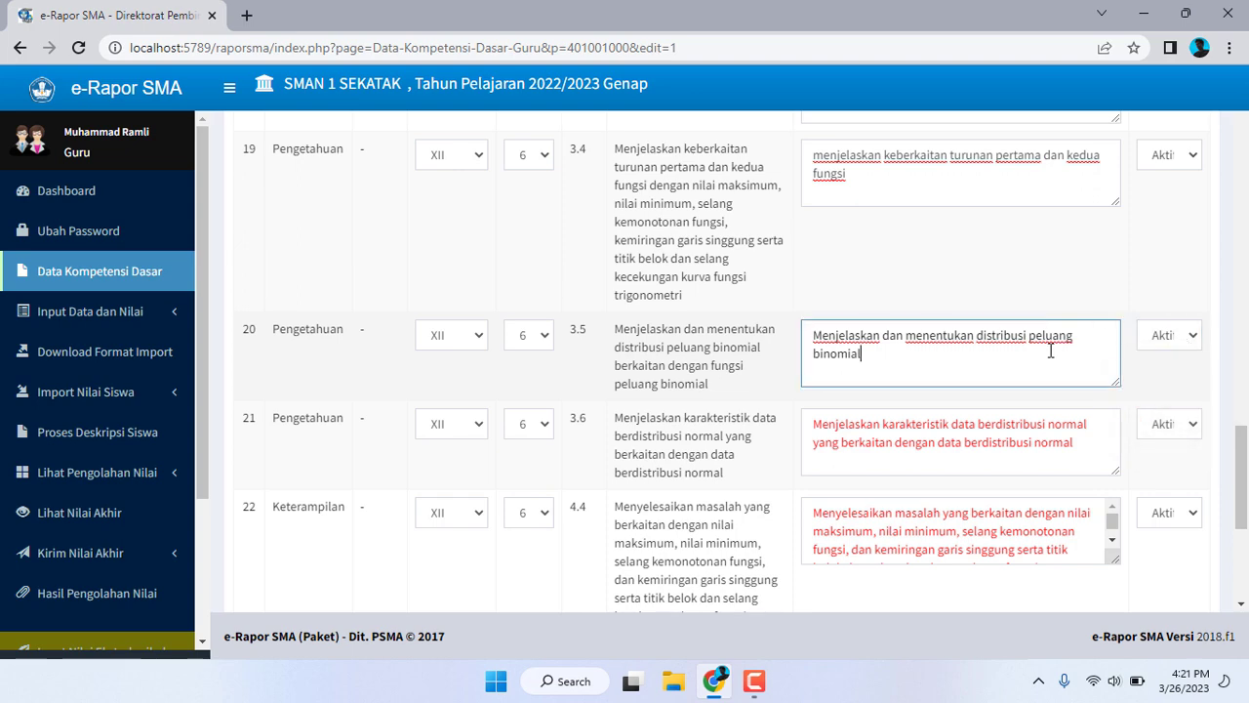
- Shorten the summary description of row 21 (competency 3.6) to "Menjelaskan karakteristik data berdistribusi normal"
{"action": "scroll", "coordinate": [1046, 341], "scroll_direction": "down", "scroll_amount": 2}
{"action": "left_click", "coordinate": [873, 256]}
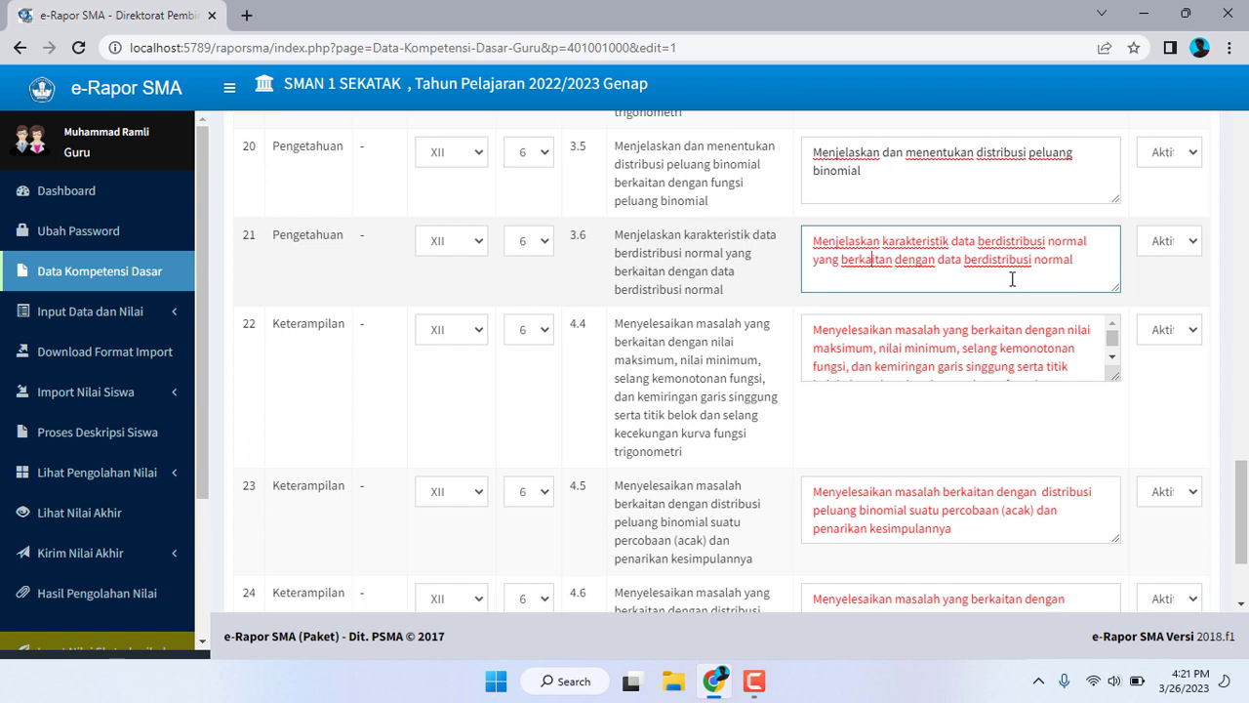
{"action": "left_click_drag", "start_coordinate": [1088, 261], "coordinate": [811, 259]}
{"action": "key", "text": "BackSpace"}
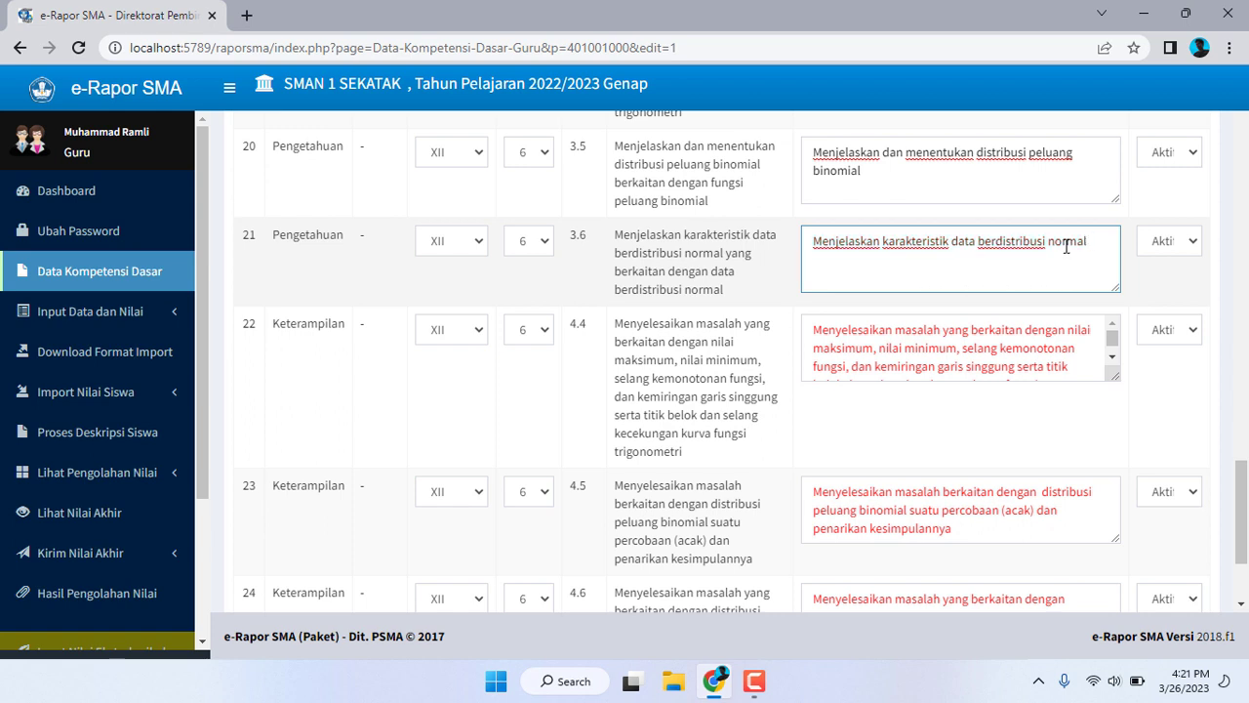
- Trim the summary description of row 22 (competency 4.4) to "Menyelesaikan masalah yang berkaitan dengan nilai maksimum, minimum"
{"action": "left_click", "coordinate": [964, 347]}
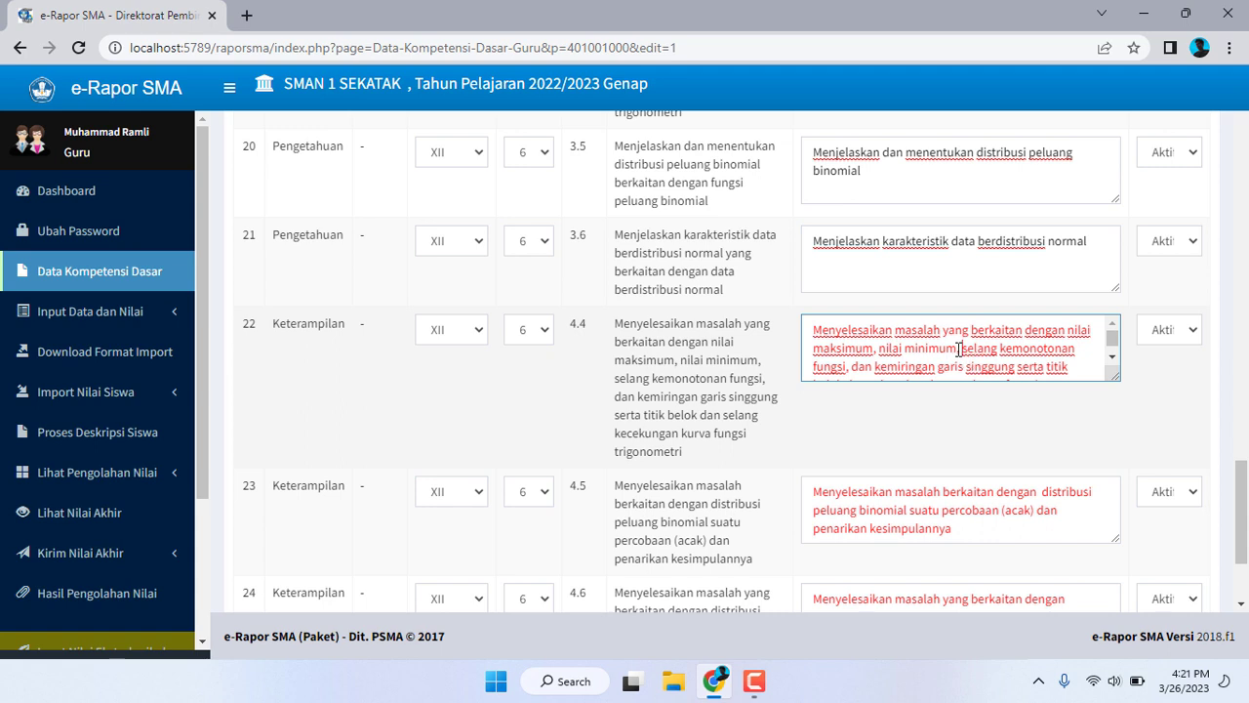
{"action": "left_click_drag", "start_coordinate": [957, 349], "coordinate": [1020, 381]}
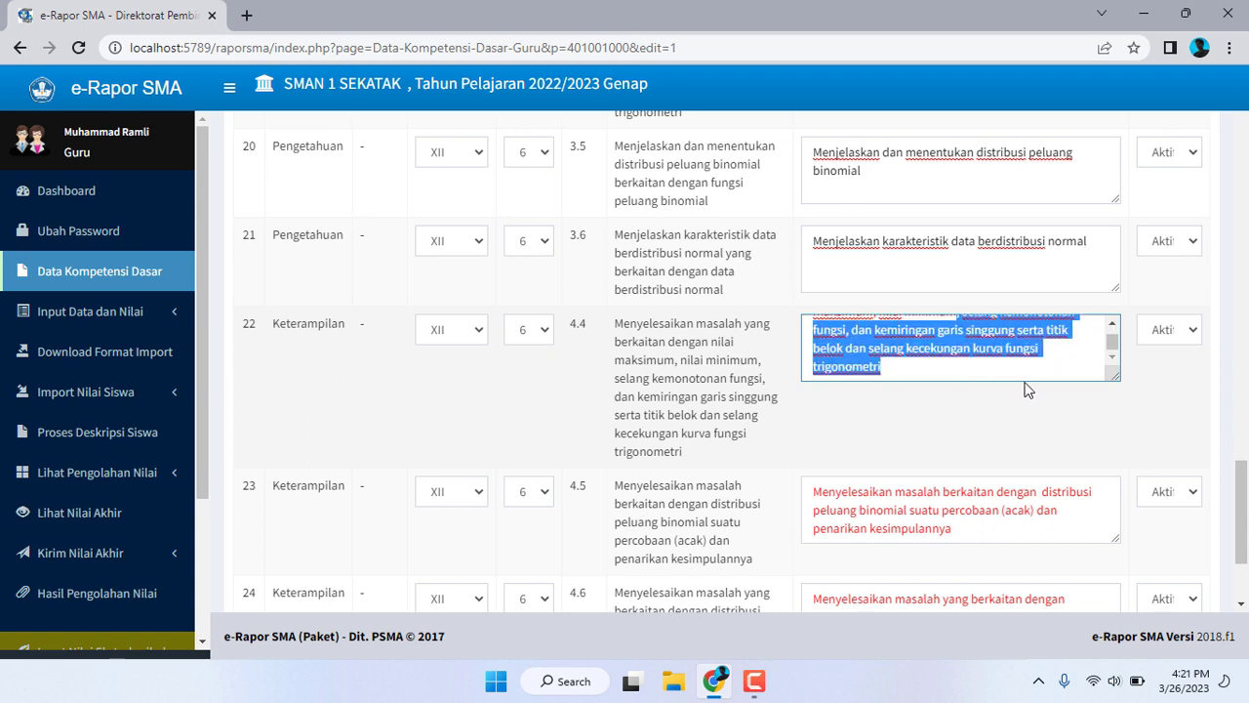
{"action": "key", "text": "BackSpace"}
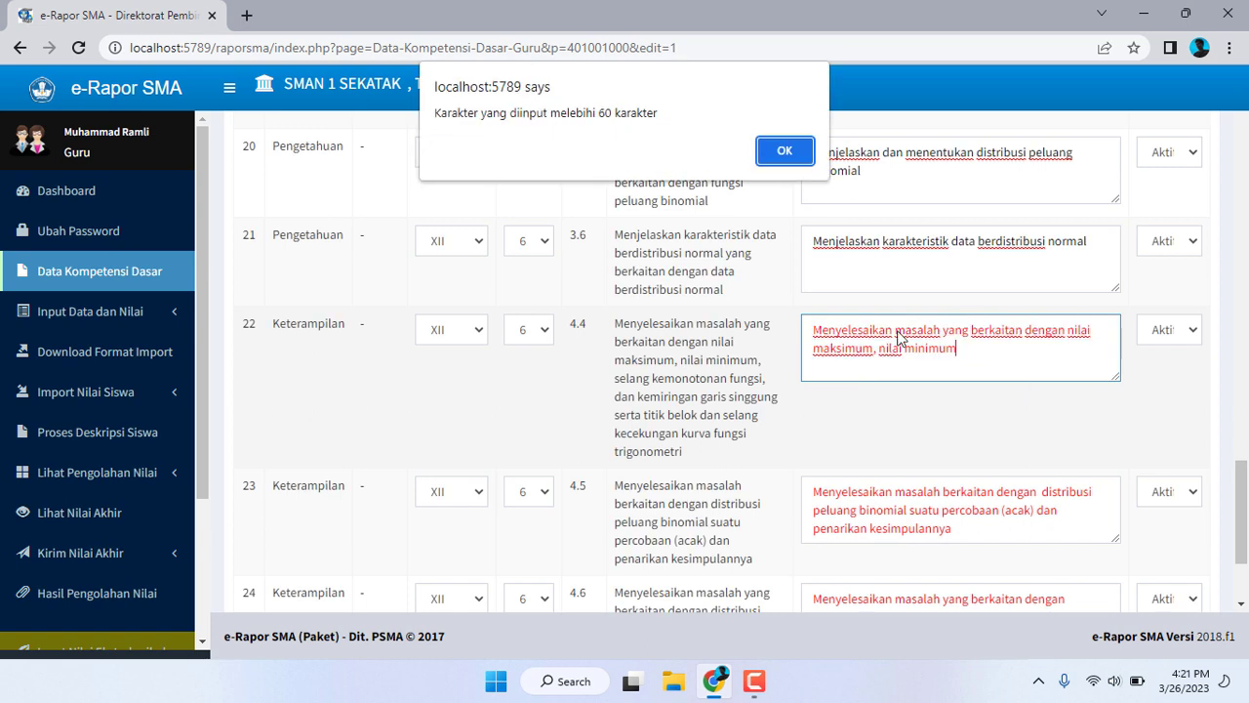
{"action": "left_click", "coordinate": [784, 147]}
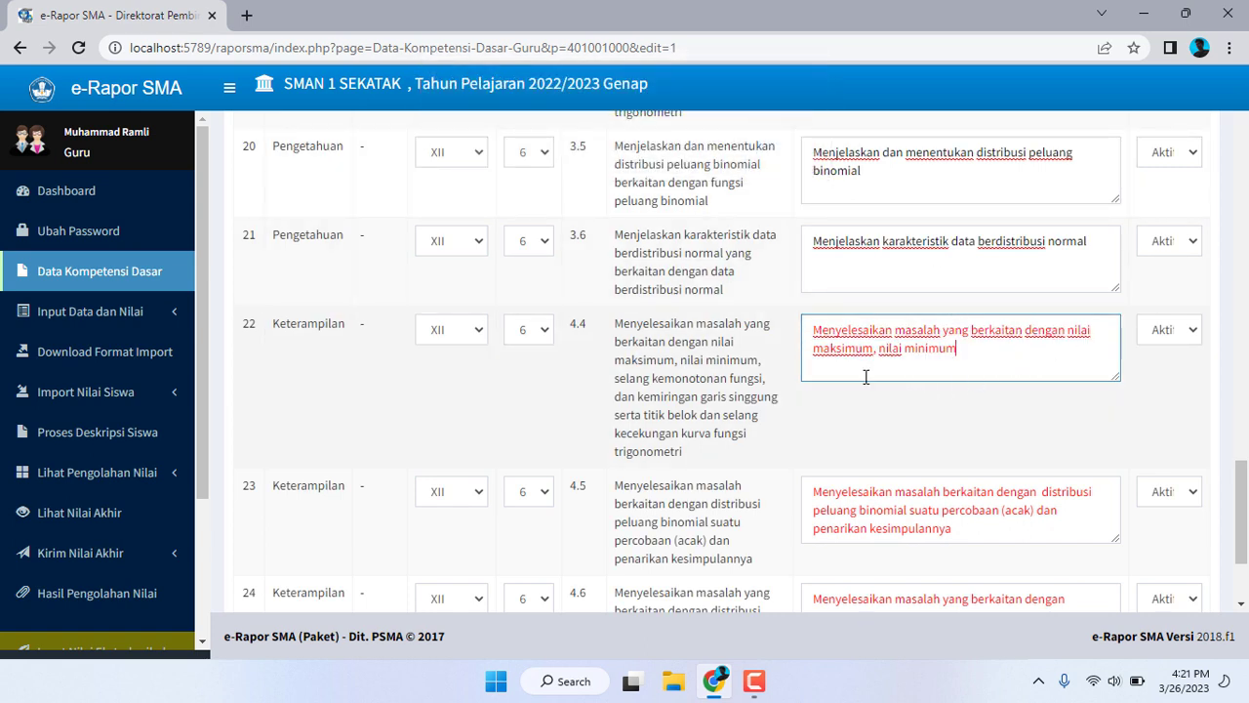
{"action": "double_click", "coordinate": [891, 348]}
{"action": "key", "text": "BackSpace"}
{"action": "left_click", "coordinate": [791, 155]}
- Remove the words "yang berkaitan dengan" from the summary description of row 22
{"action": "double_click", "coordinate": [958, 332]}
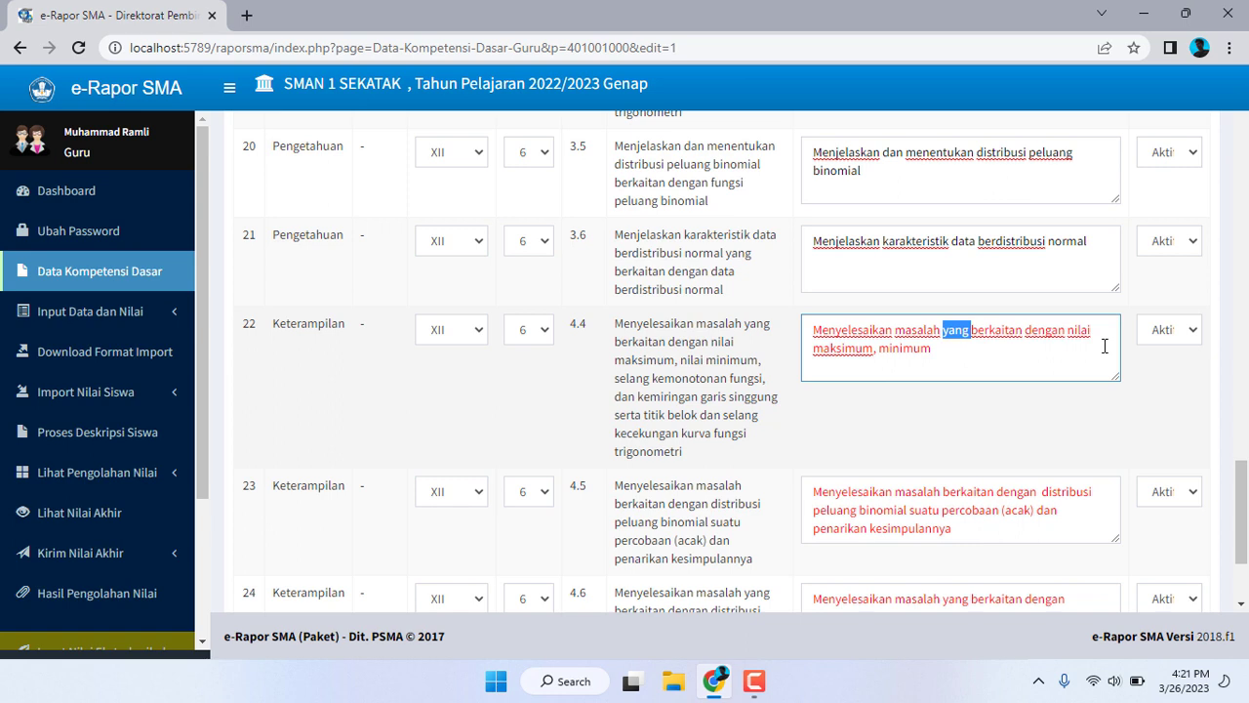
{"action": "key", "text": "BackSpace"}
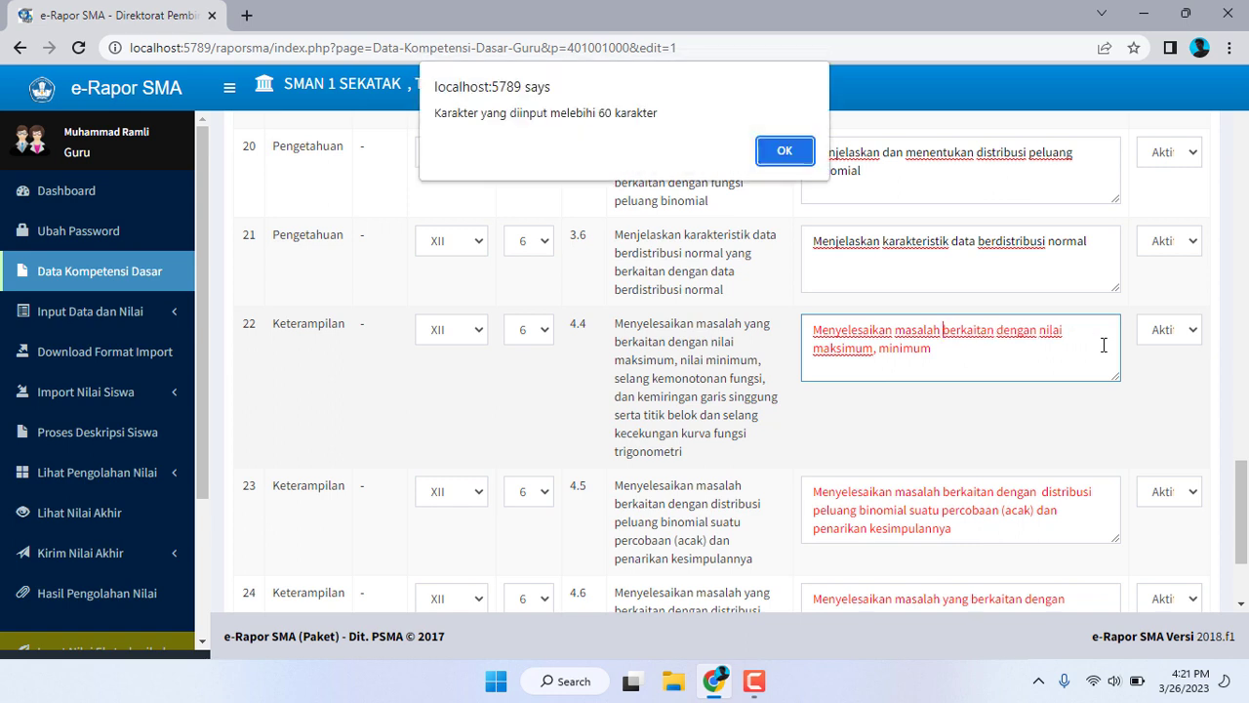
{"action": "left_click", "coordinate": [784, 151]}
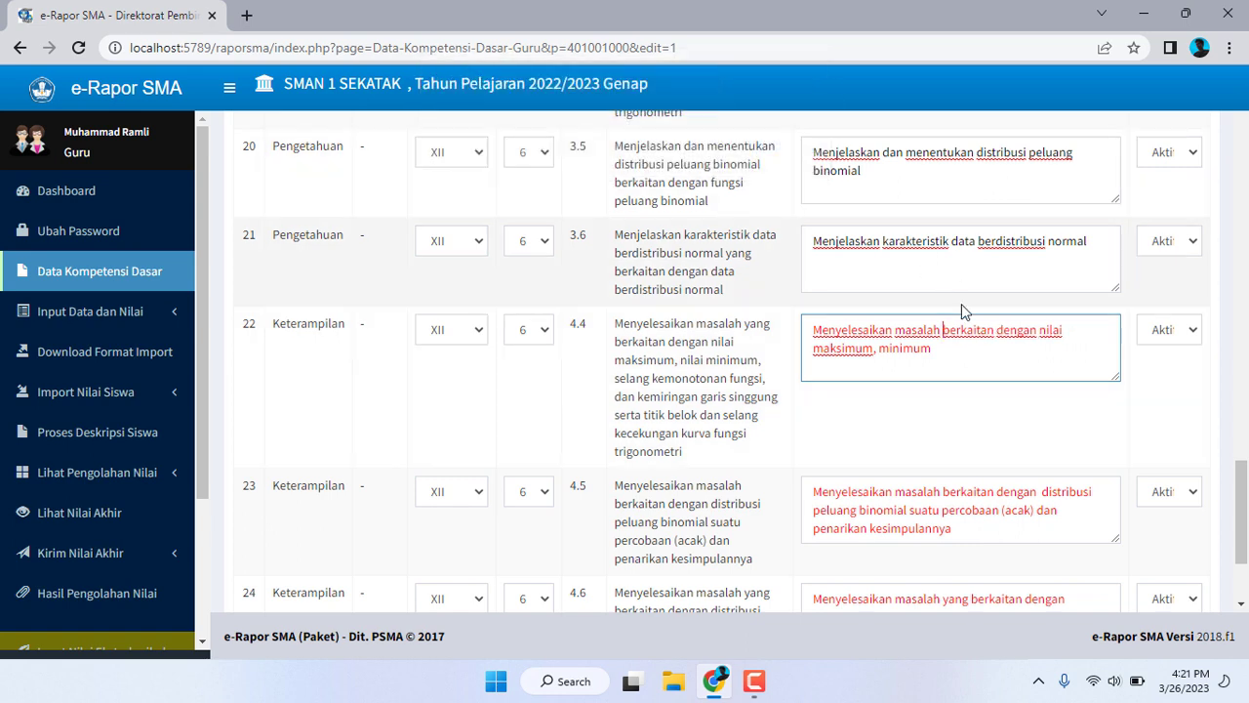
{"action": "double_click", "coordinate": [961, 329]}
{"action": "key", "text": "BackSpace"}
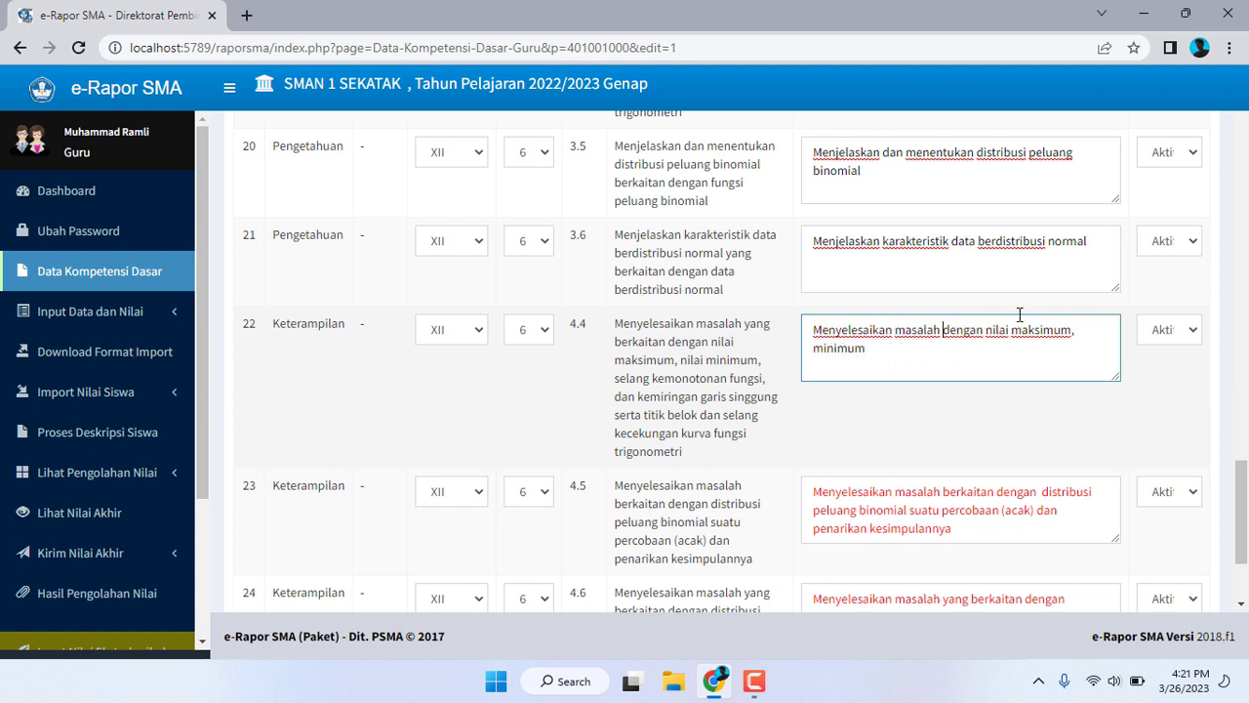
{"action": "double_click", "coordinate": [963, 330]}
{"action": "key", "text": "BackSpace"}
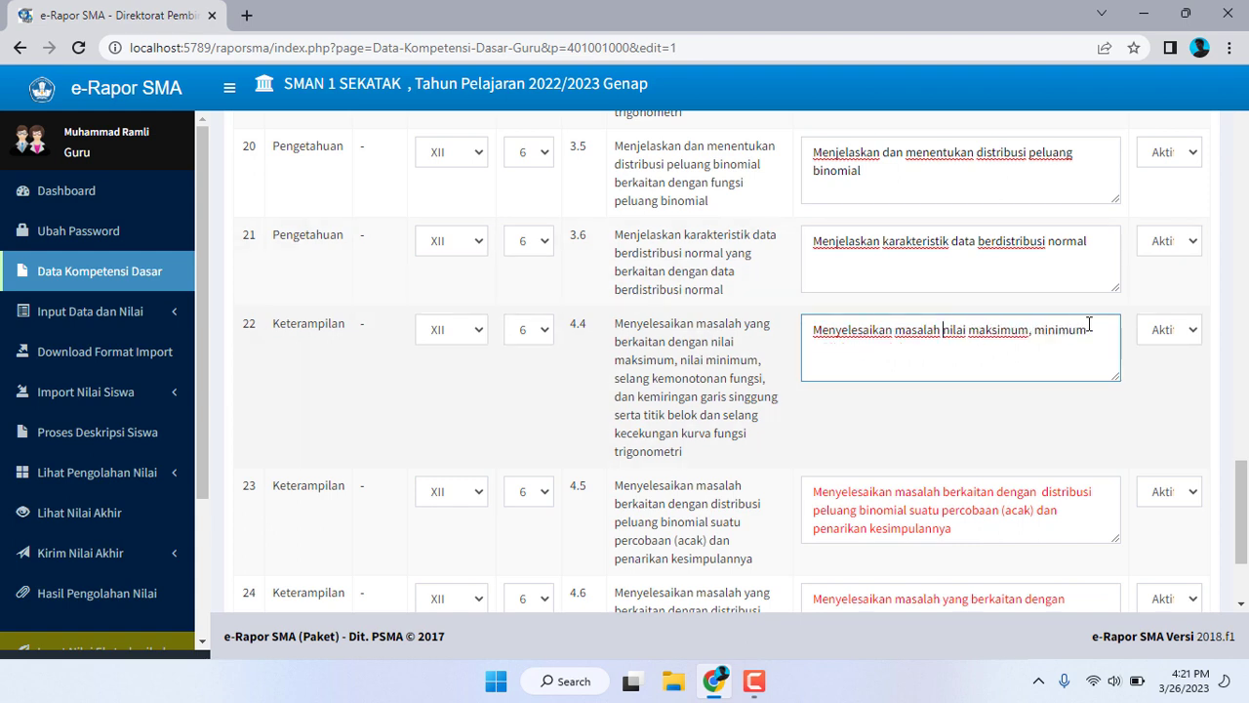
- Replace the comma after "maksimum" in row 22's summary description with "dan"
{"action": "left_click", "coordinate": [1032, 330]}
{"action": "key", "text": "BackSpace"}
{"action": "type", "text": "dan"}
{"action": "left_click", "coordinate": [1086, 353]}
- Shorten the summary description of row 23 (competency 4.5) to "Menyelesaikan masalah berkaitan distribusi peluang binomial"
{"action": "scroll", "coordinate": [978, 351], "scroll_direction": "down", "scroll_amount": 1}
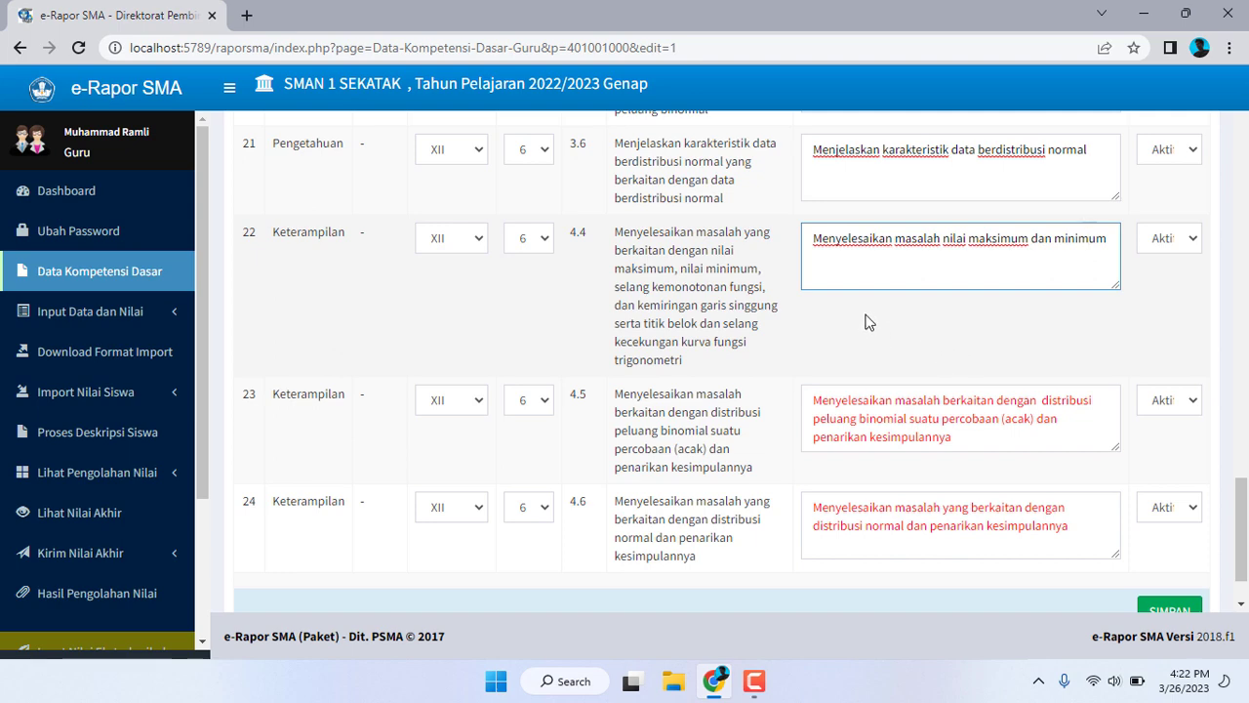
{"action": "scroll", "coordinate": [867, 321], "scroll_direction": "up", "scroll_amount": 2}
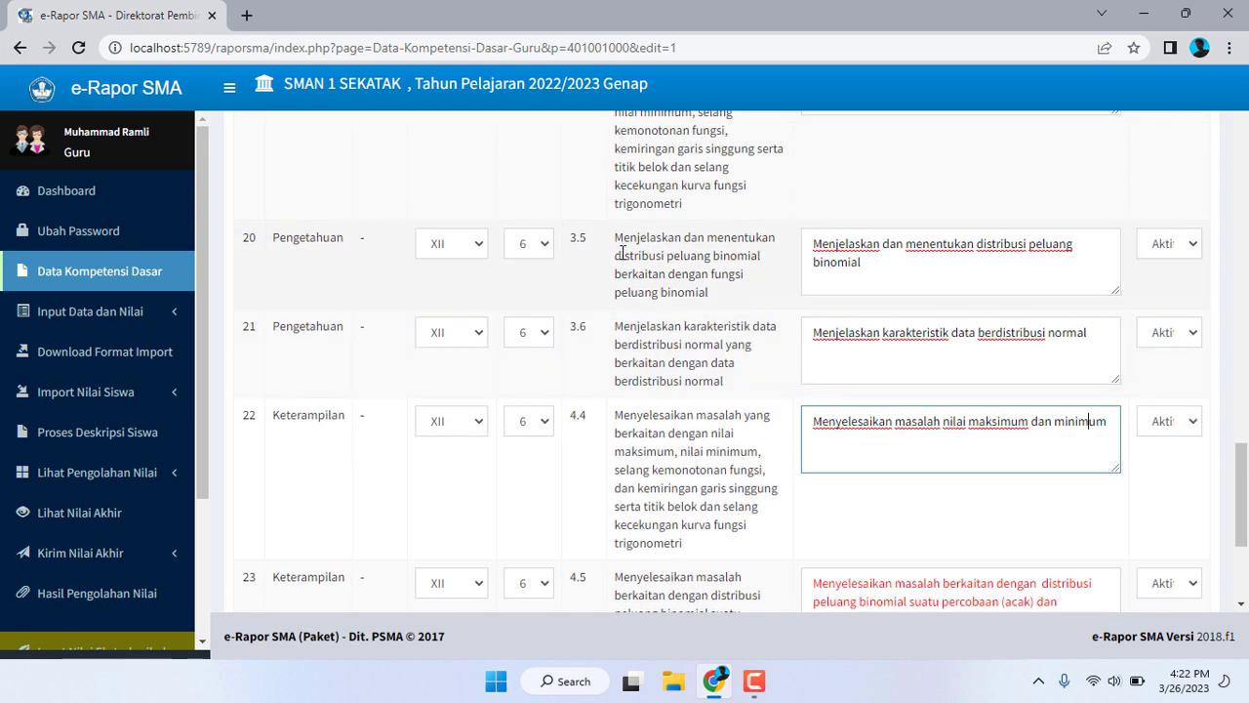
{"action": "scroll", "coordinate": [634, 414], "scroll_direction": "up", "scroll_amount": 2}
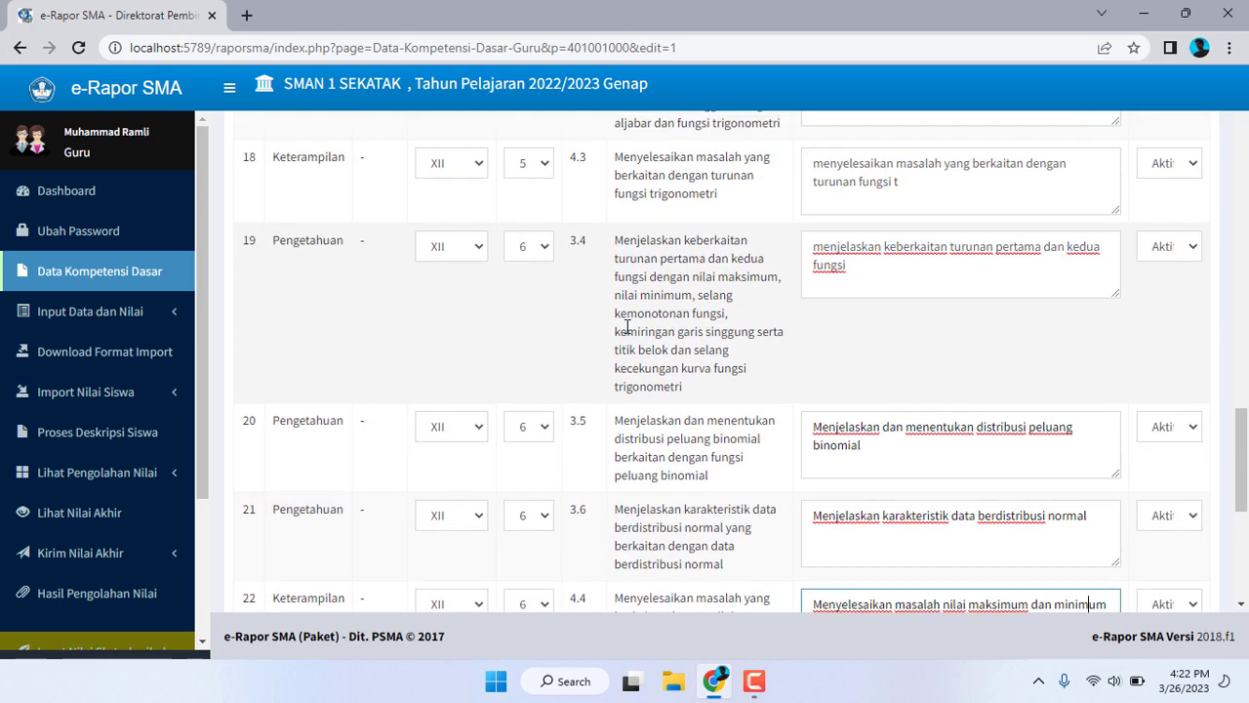
{"action": "scroll", "coordinate": [647, 421], "scroll_direction": "down", "scroll_amount": 3}
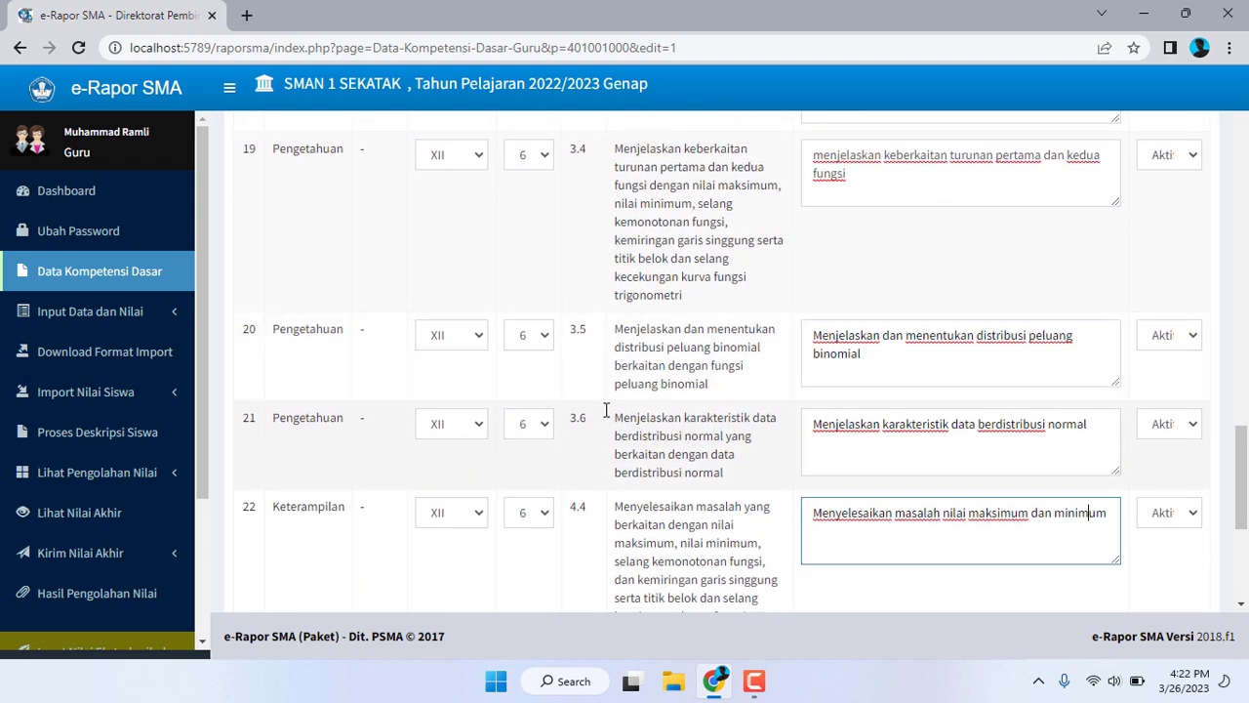
{"action": "scroll", "coordinate": [647, 426], "scroll_direction": "down", "scroll_amount": 1}
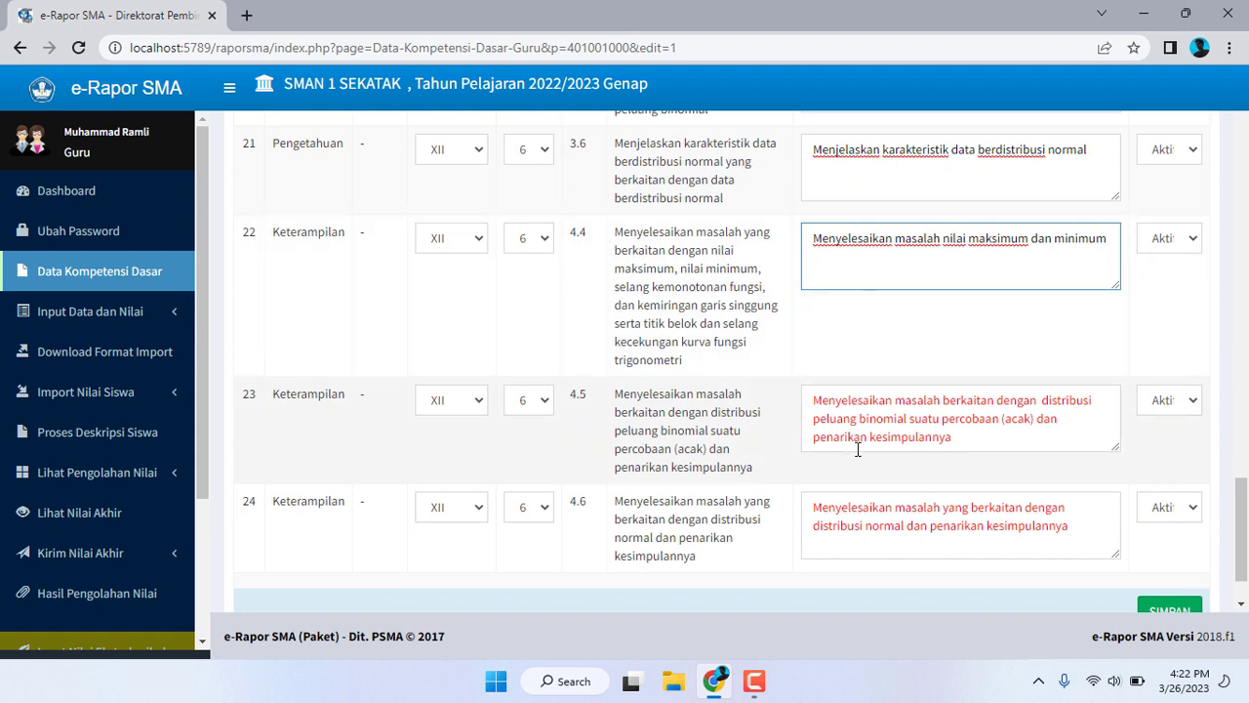
{"action": "left_click", "coordinate": [979, 438]}
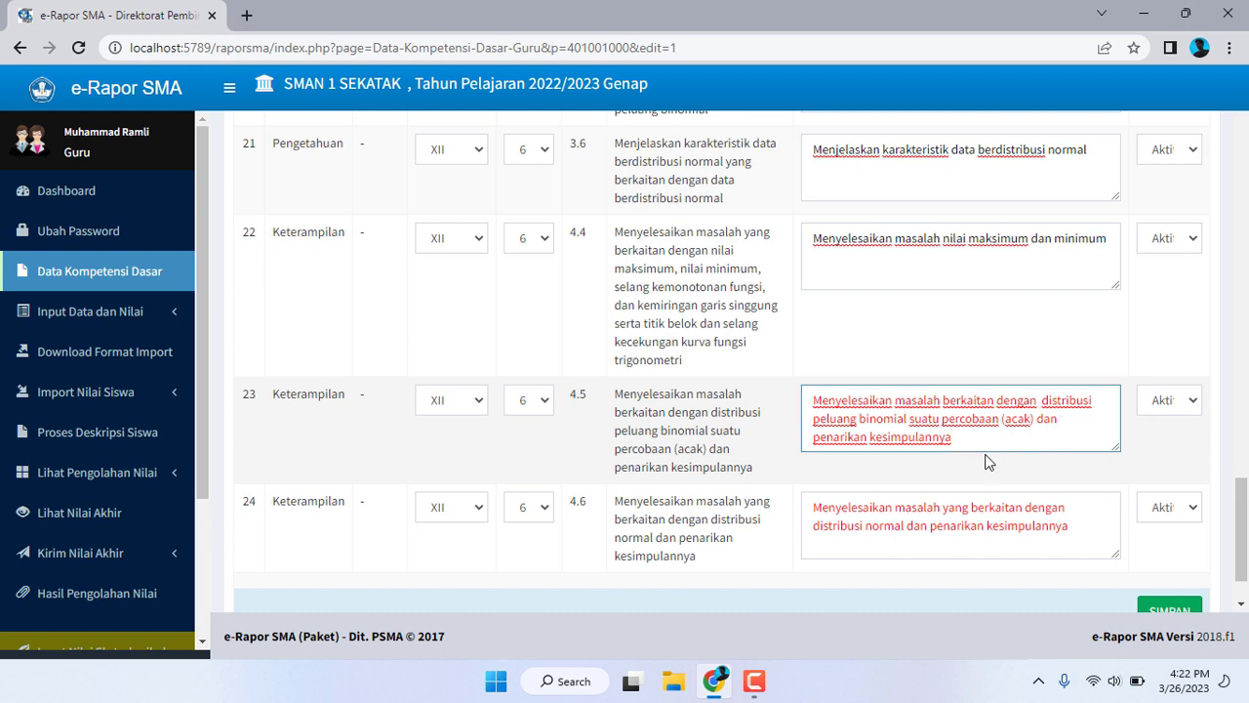
{"action": "left_click_drag", "start_coordinate": [945, 436], "coordinate": [914, 419]}
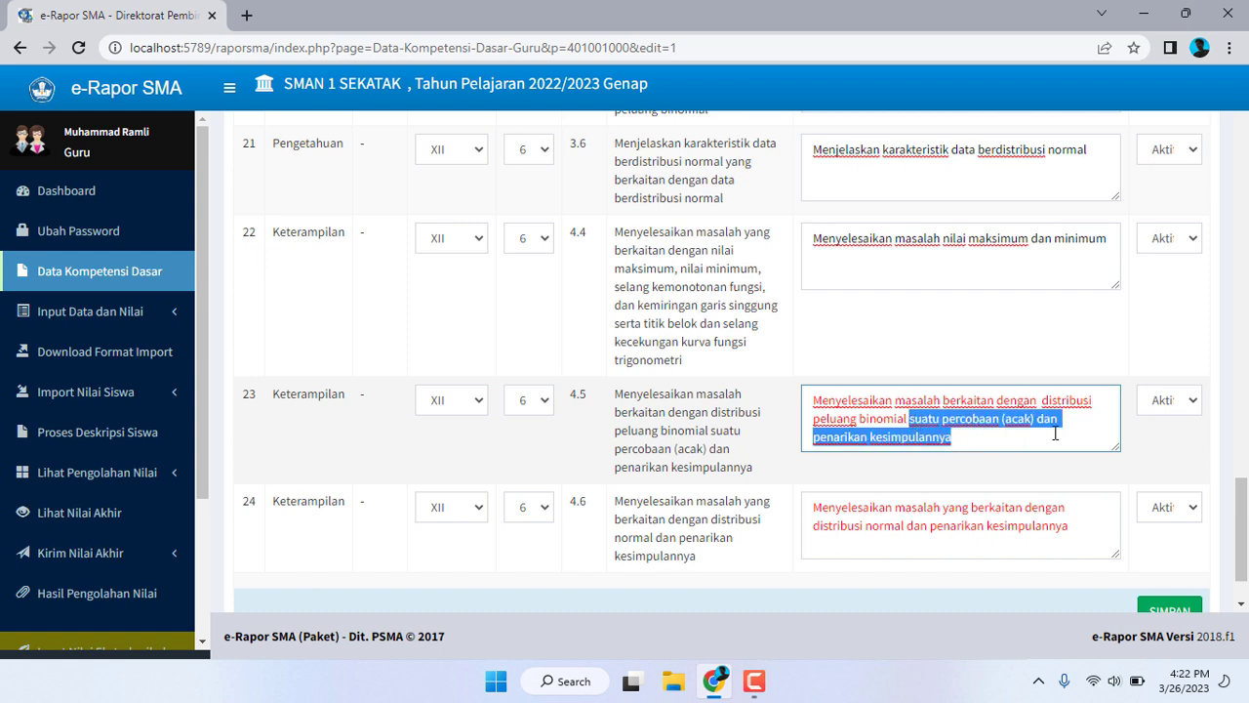
{"action": "key", "text": "BackSpace"}
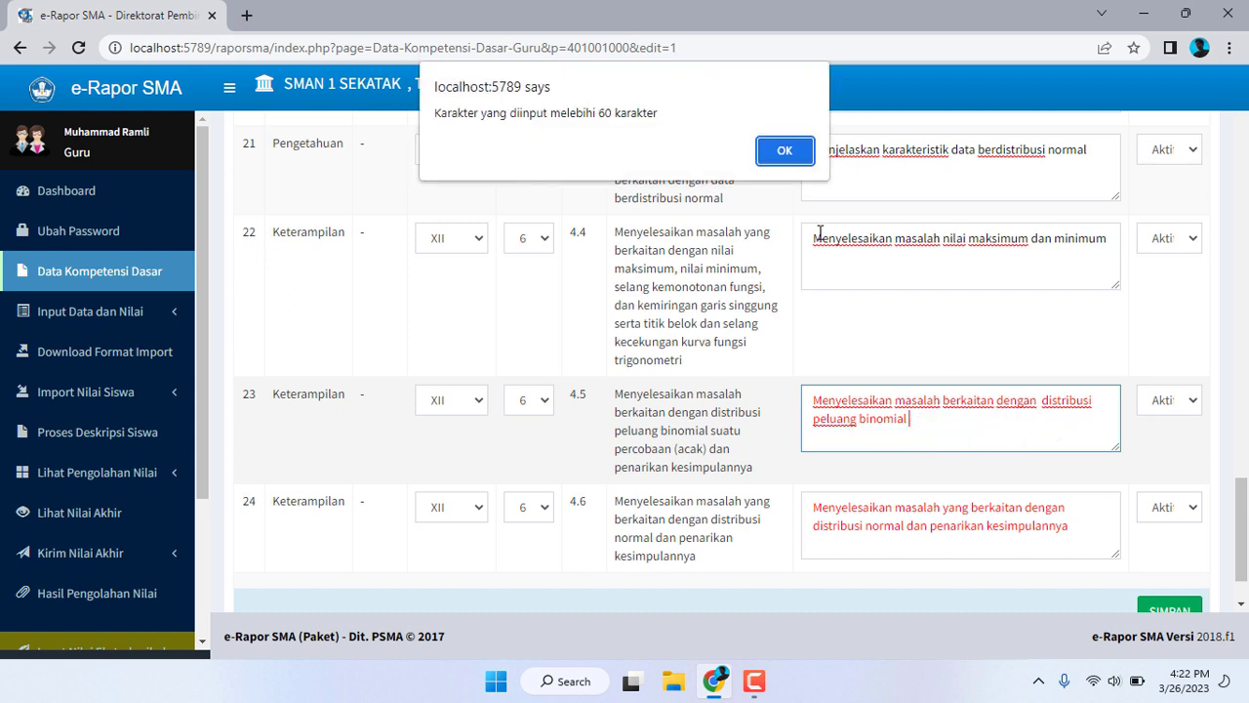
{"action": "left_click", "coordinate": [787, 150]}
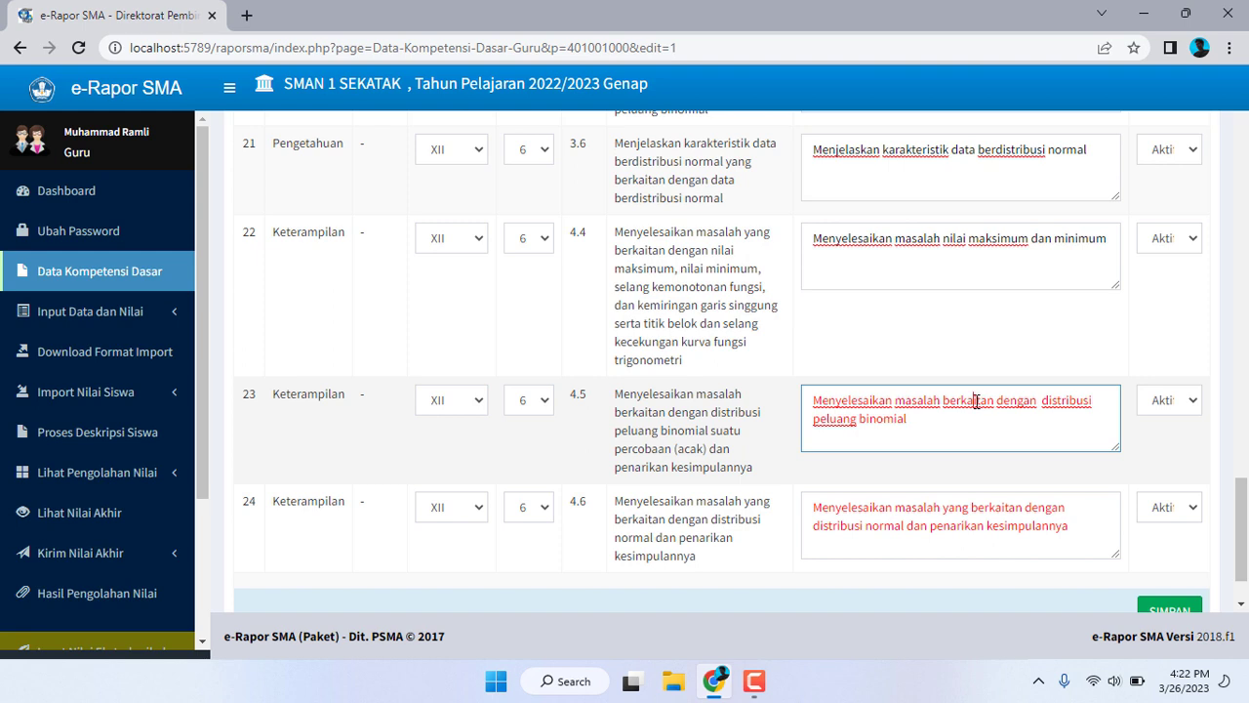
{"action": "double_click", "coordinate": [1014, 401]}
{"action": "key", "text": "BackSpace"}
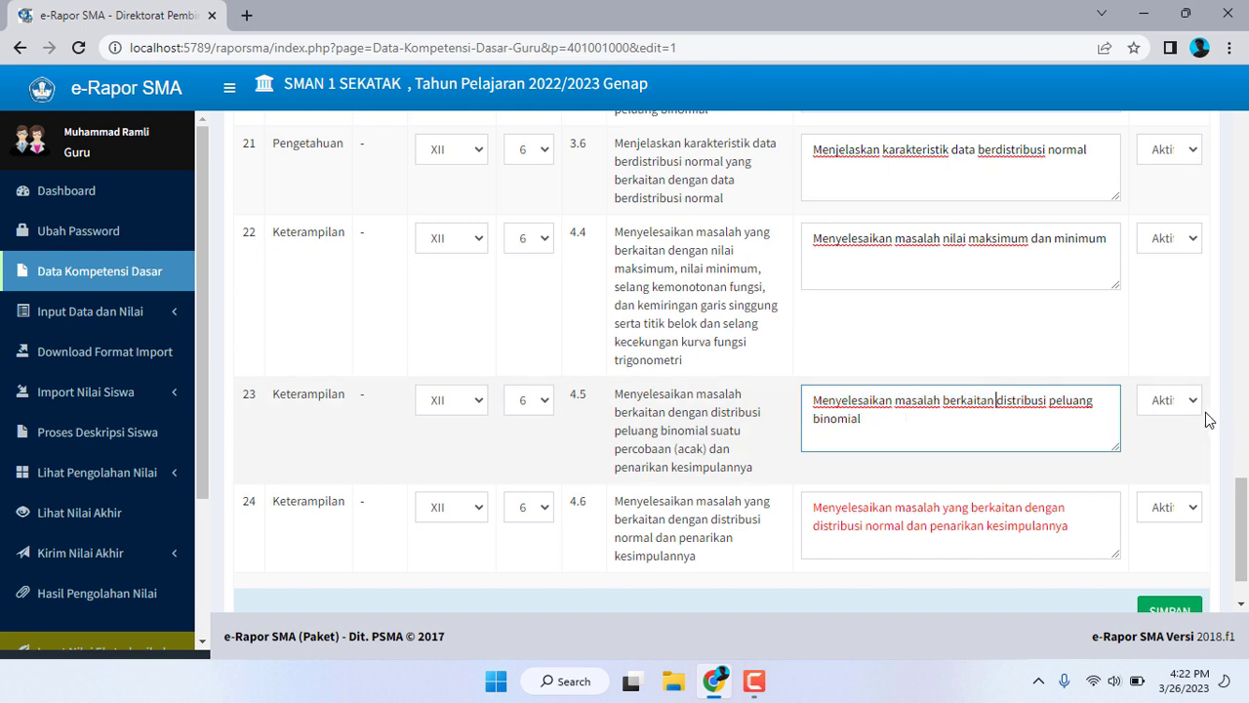
- Shorten the summary description of row 24 (competency 4.6) to "Menyelesaikan masalah berkaitan dengan distribusi normal" and save the competency data
{"action": "scroll", "coordinate": [947, 468], "scroll_direction": "down", "scroll_amount": 1}
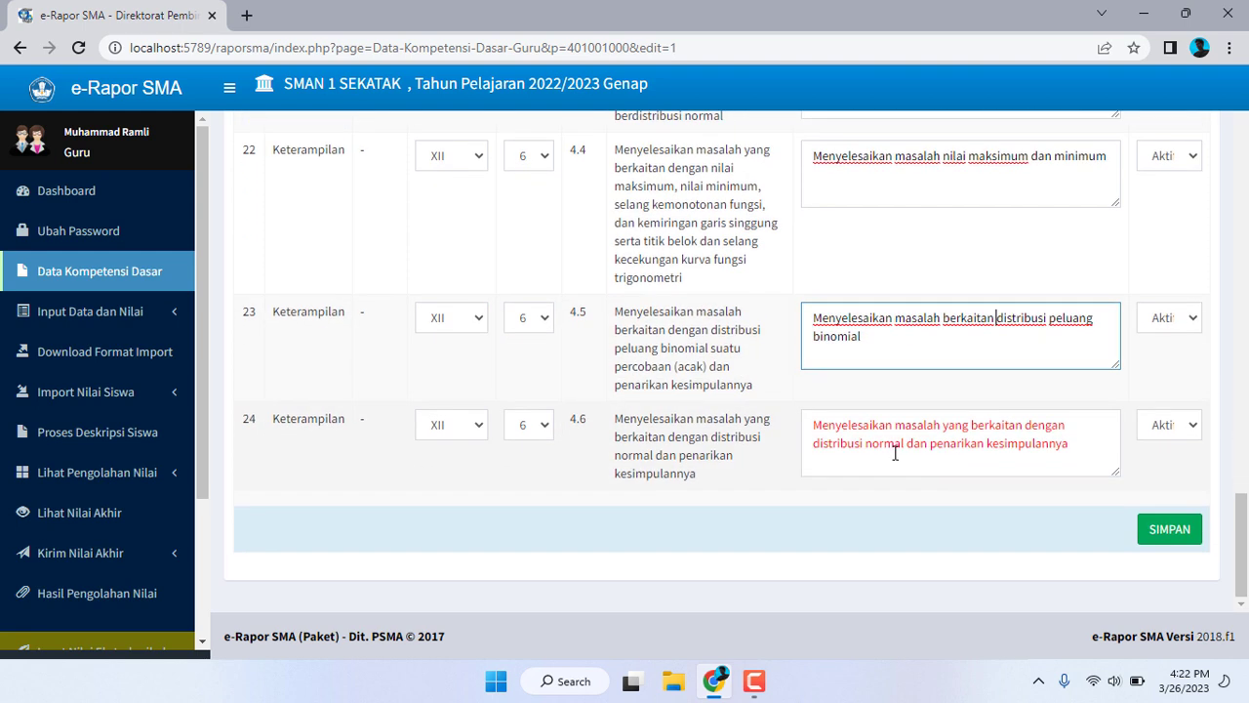
{"action": "left_click", "coordinate": [897, 451]}
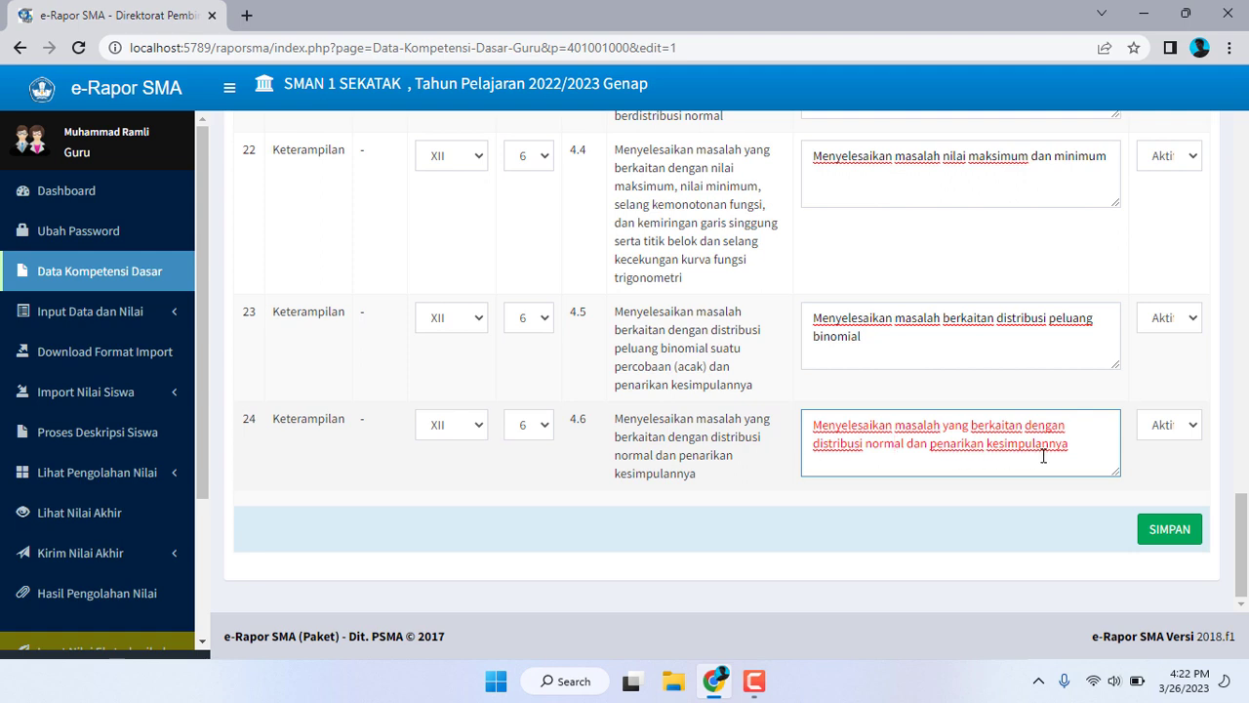
{"action": "left_click_drag", "start_coordinate": [1077, 448], "coordinate": [906, 444]}
{"action": "key", "text": "BackSpace"}
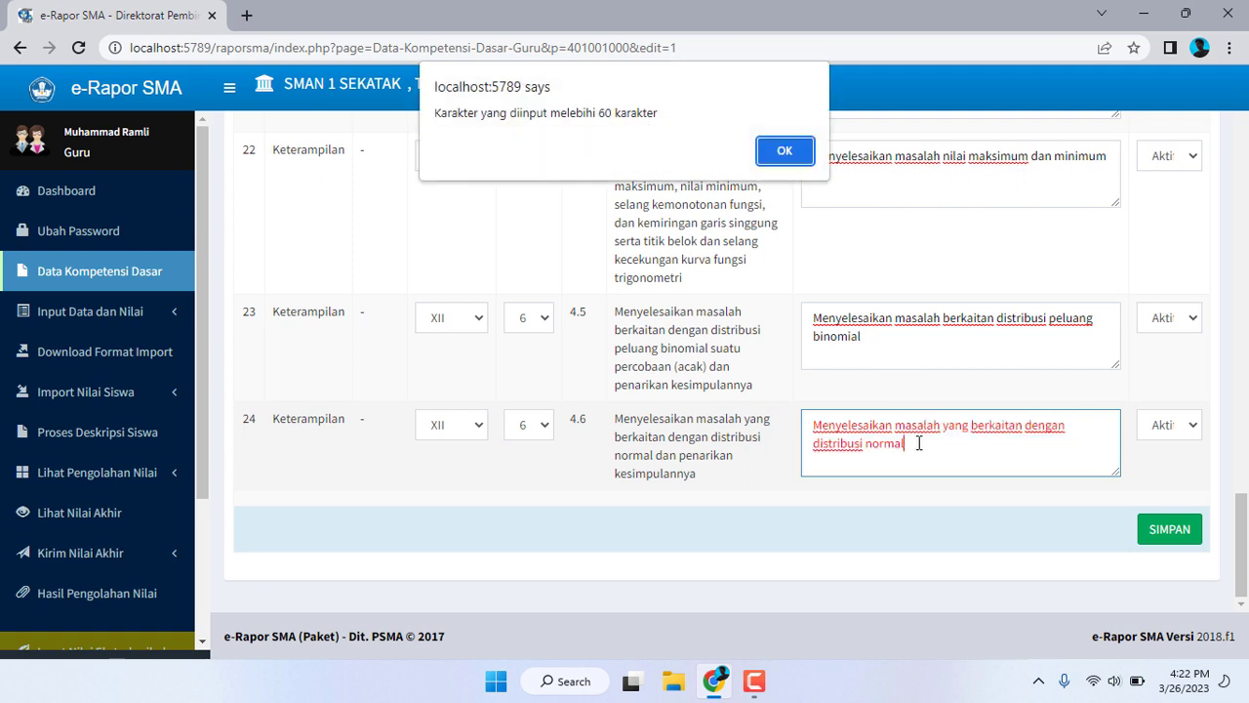
{"action": "left_click", "coordinate": [784, 158]}
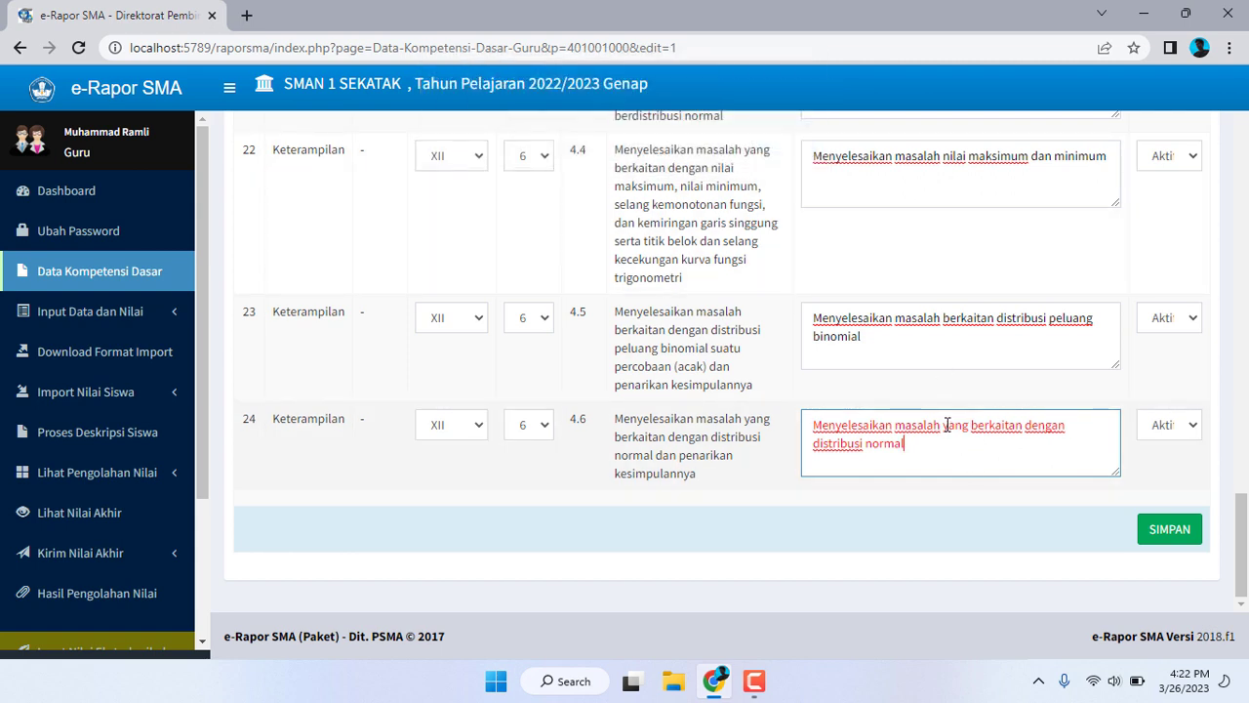
{"action": "double_click", "coordinate": [950, 426]}
{"action": "key", "text": "BackSpace"}
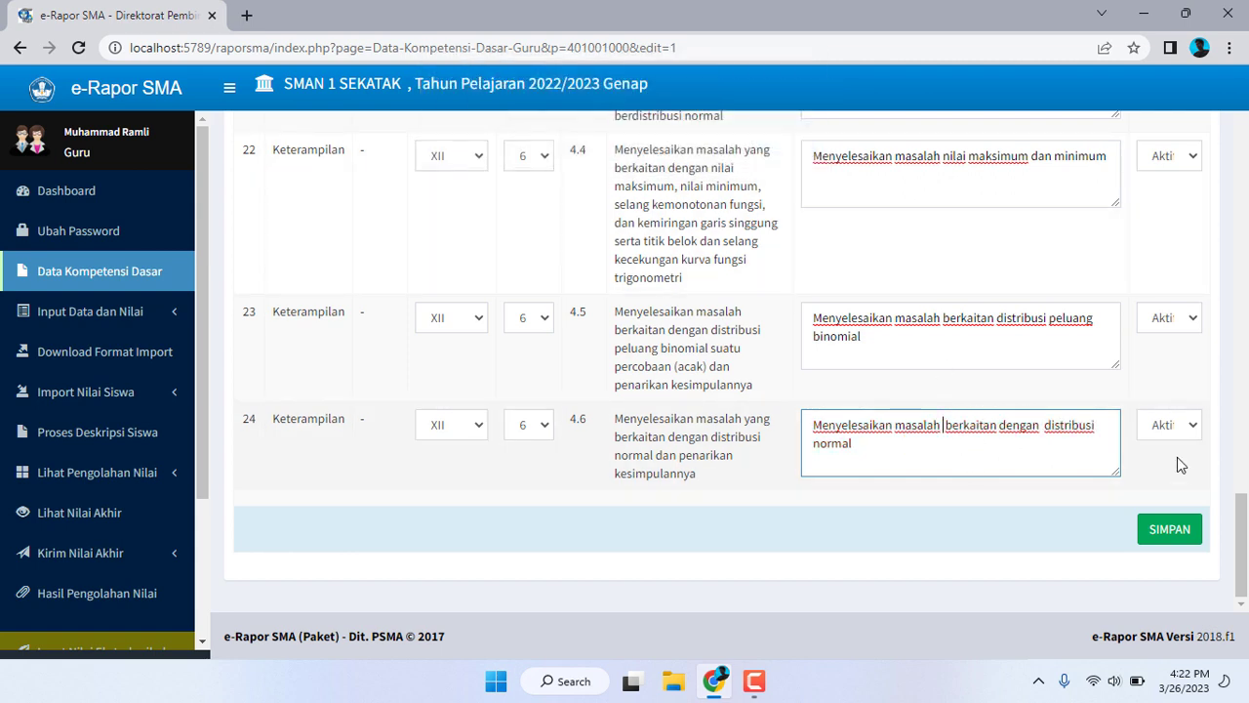
{"action": "key", "text": "BackSpace"}
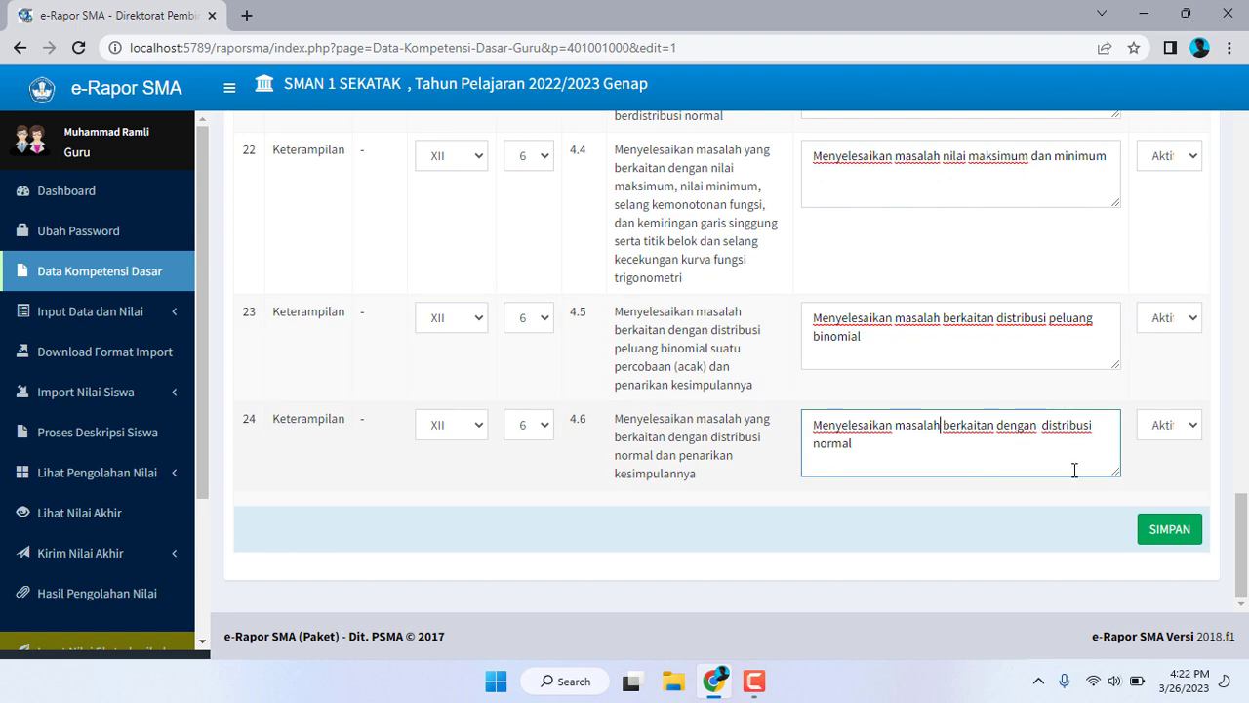
{"action": "left_click", "coordinate": [1168, 529]}
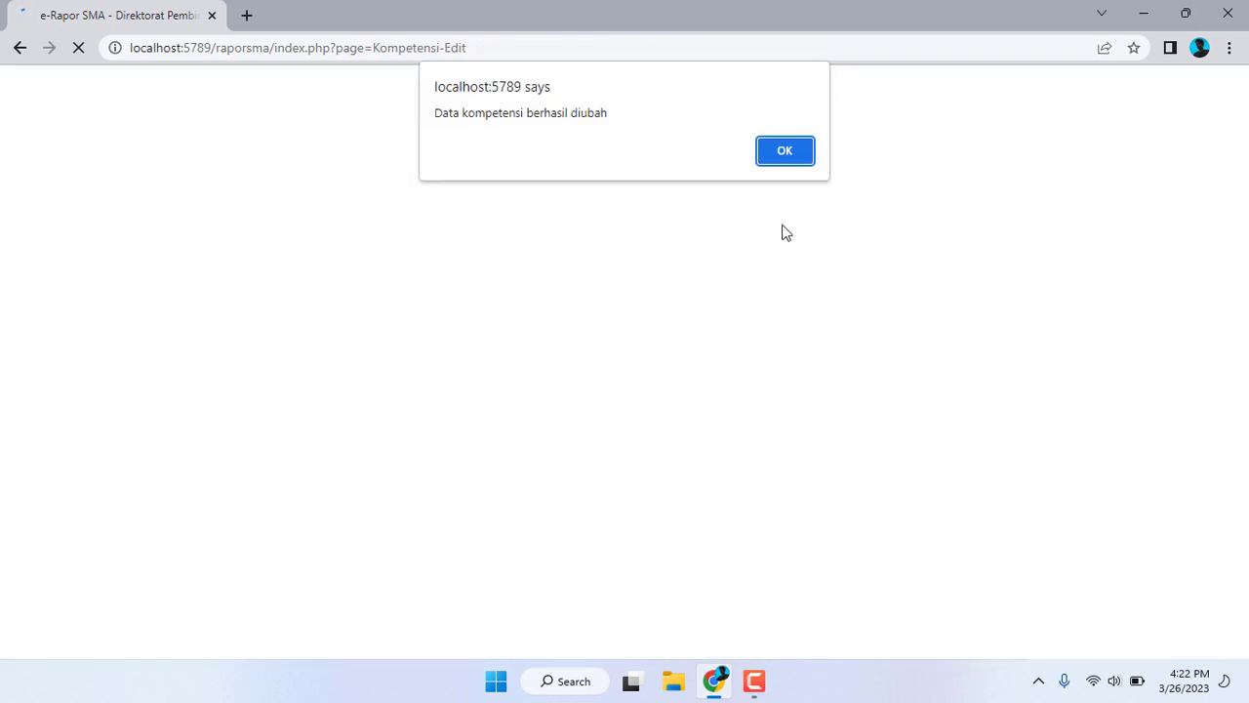
{"action": "left_click", "coordinate": [803, 163]}
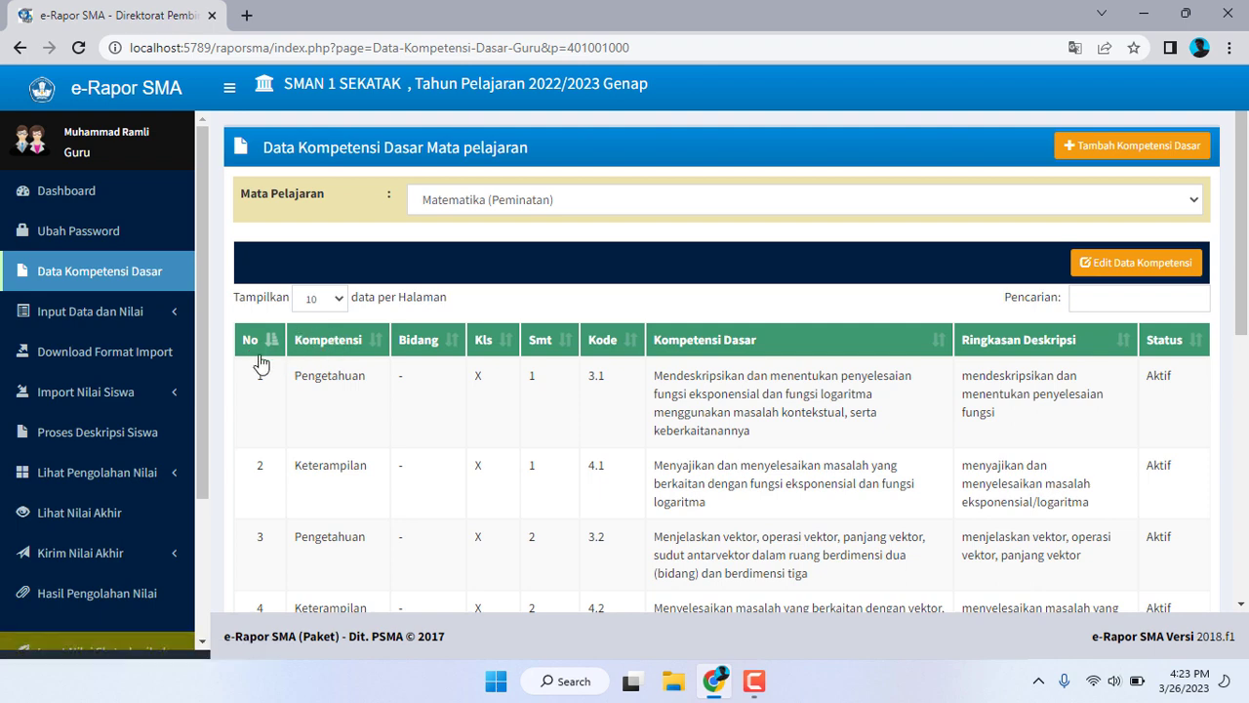
- Display the downloadable grade import formats for class XII MIPA, subject Matematika (Peminatan), Semester 6
{"action": "left_click", "coordinate": [117, 359]}
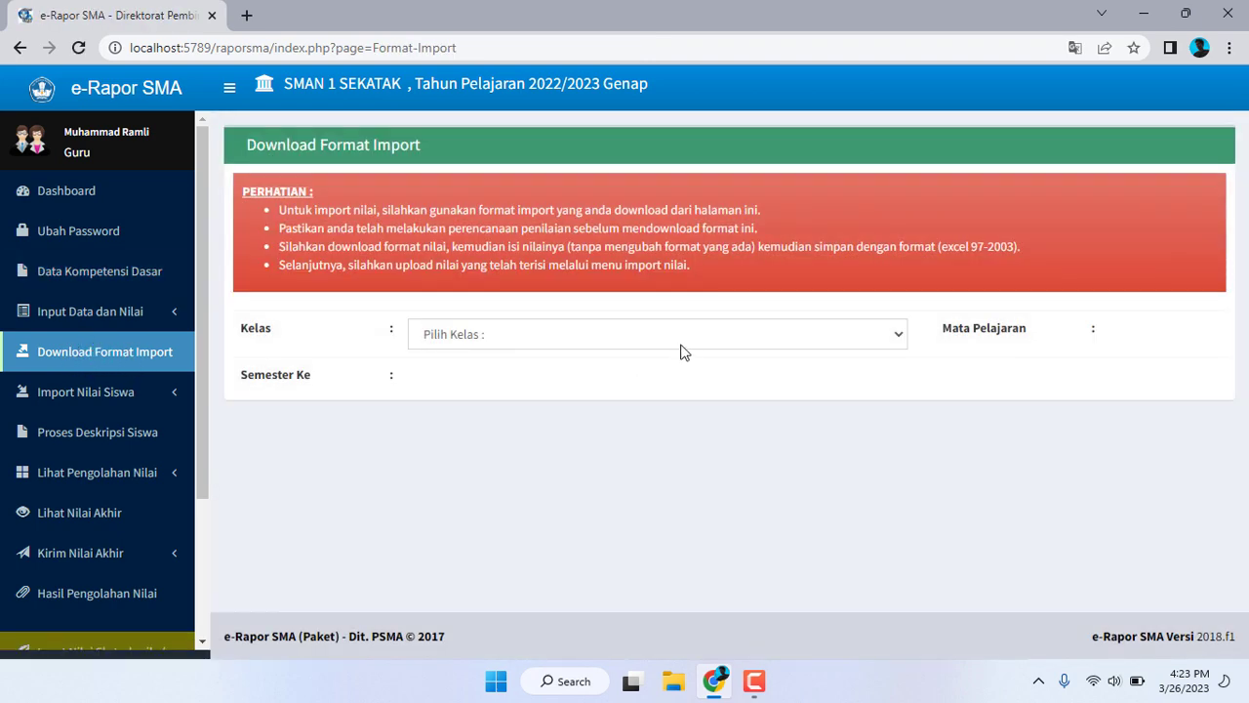
{"action": "left_click", "coordinate": [686, 334]}
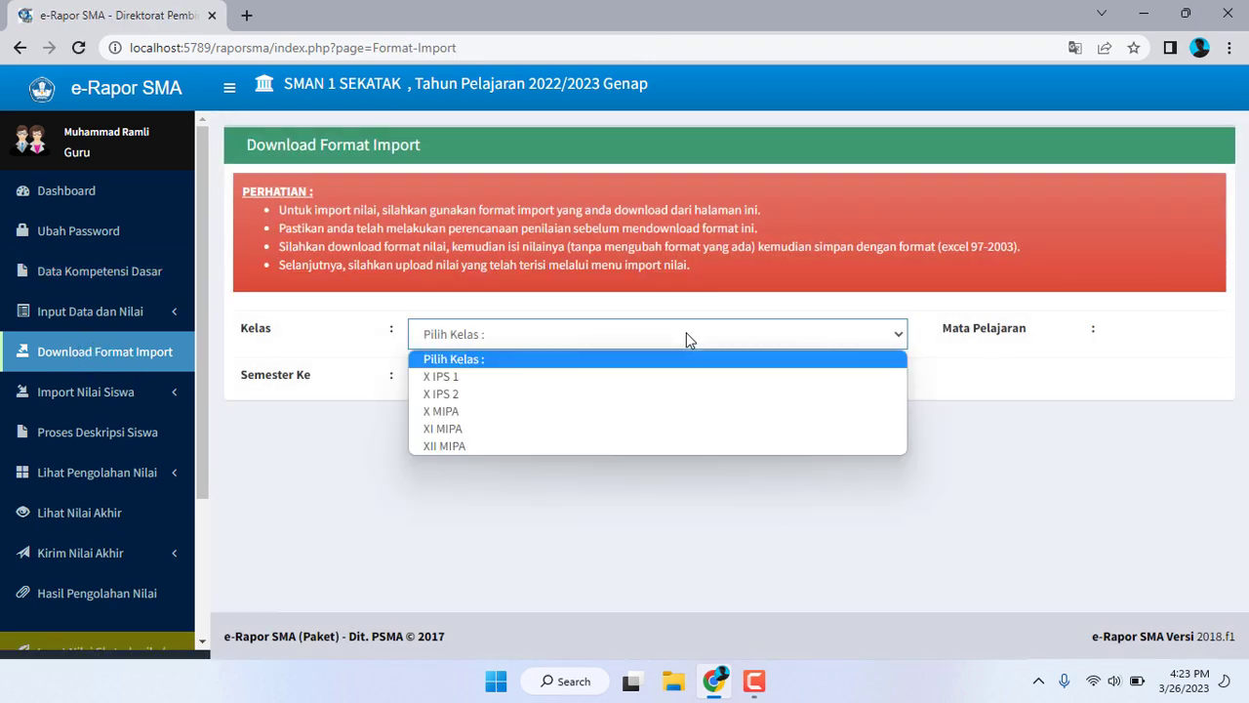
{"action": "left_click", "coordinate": [464, 445]}
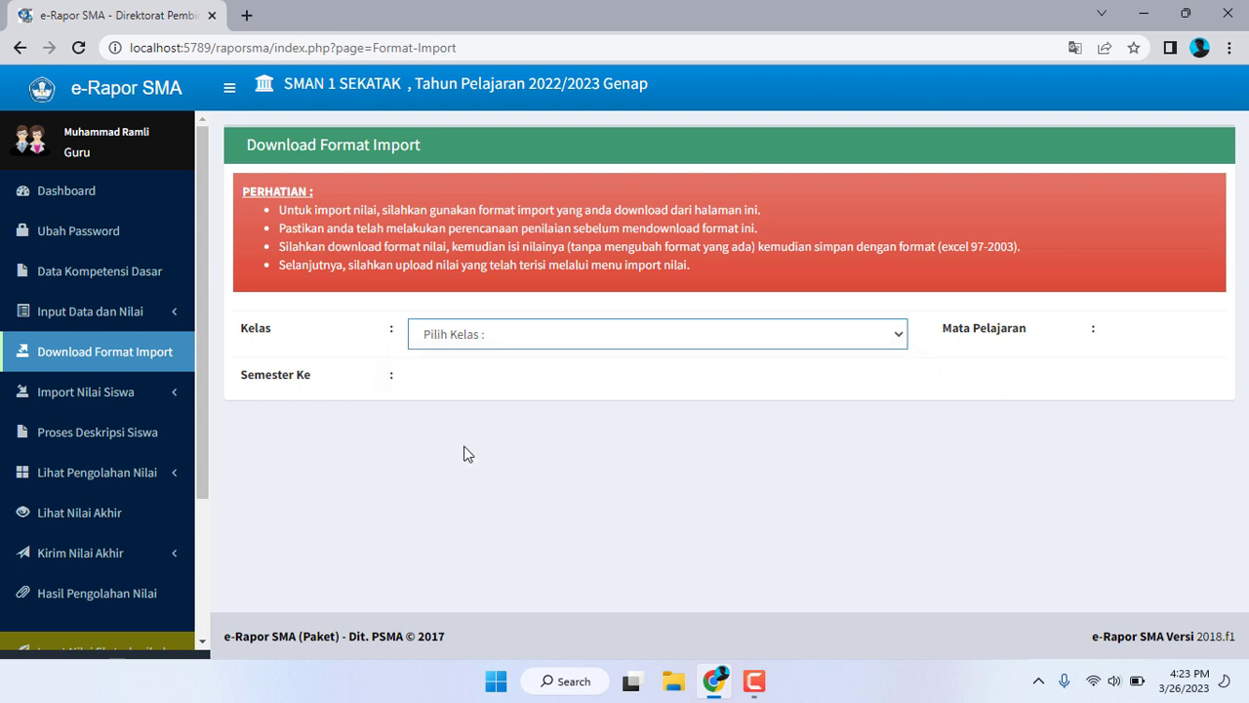
{"action": "left_click", "coordinate": [961, 348]}
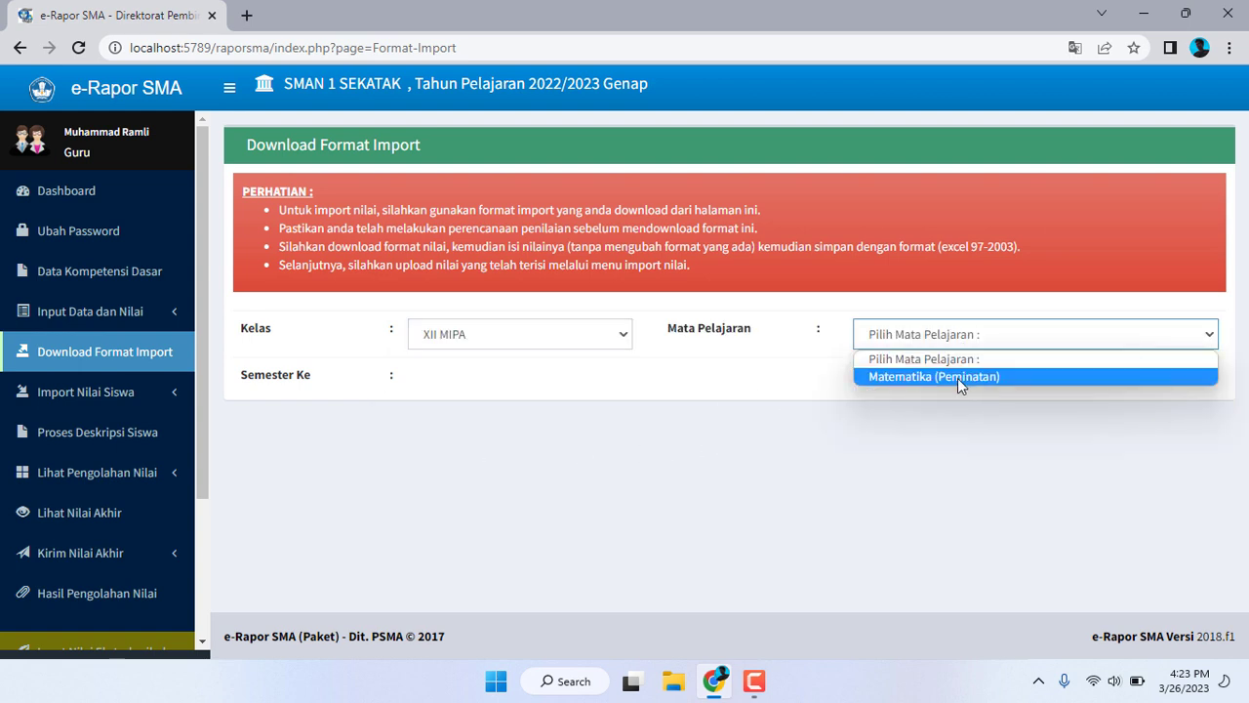
{"action": "left_click", "coordinate": [958, 377]}
{"action": "left_click", "coordinate": [570, 384]}
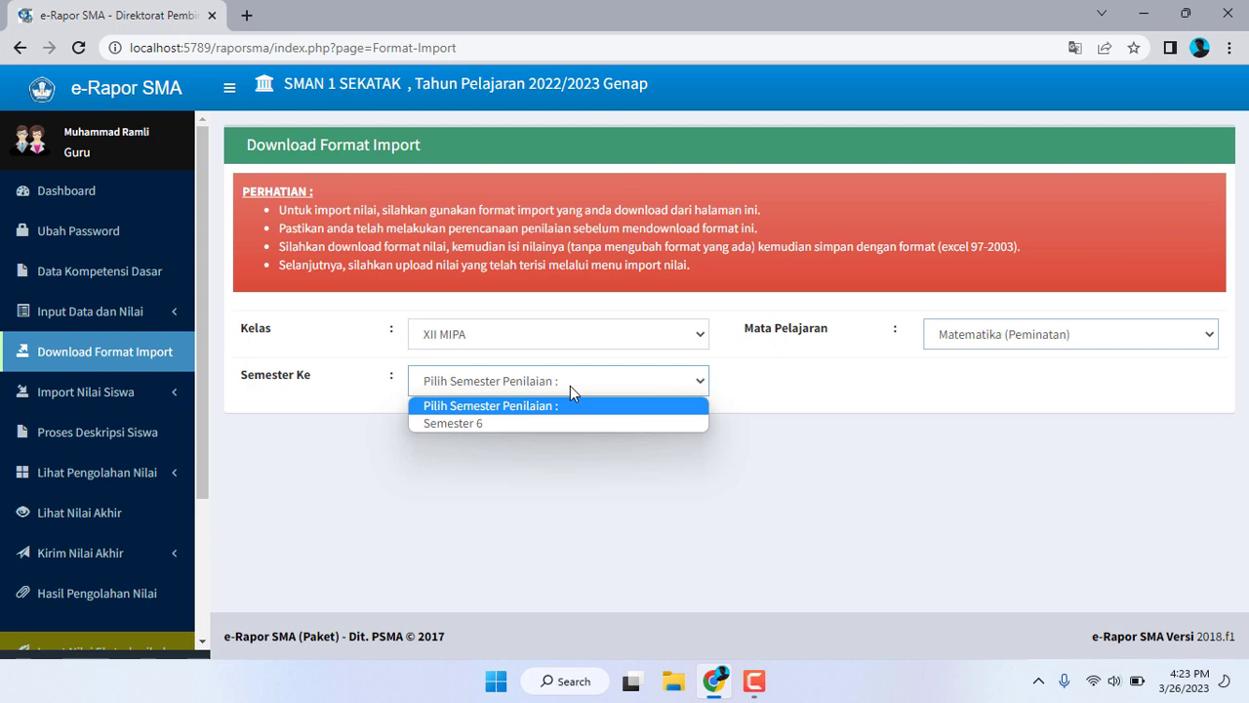
{"action": "left_click", "coordinate": [485, 426]}
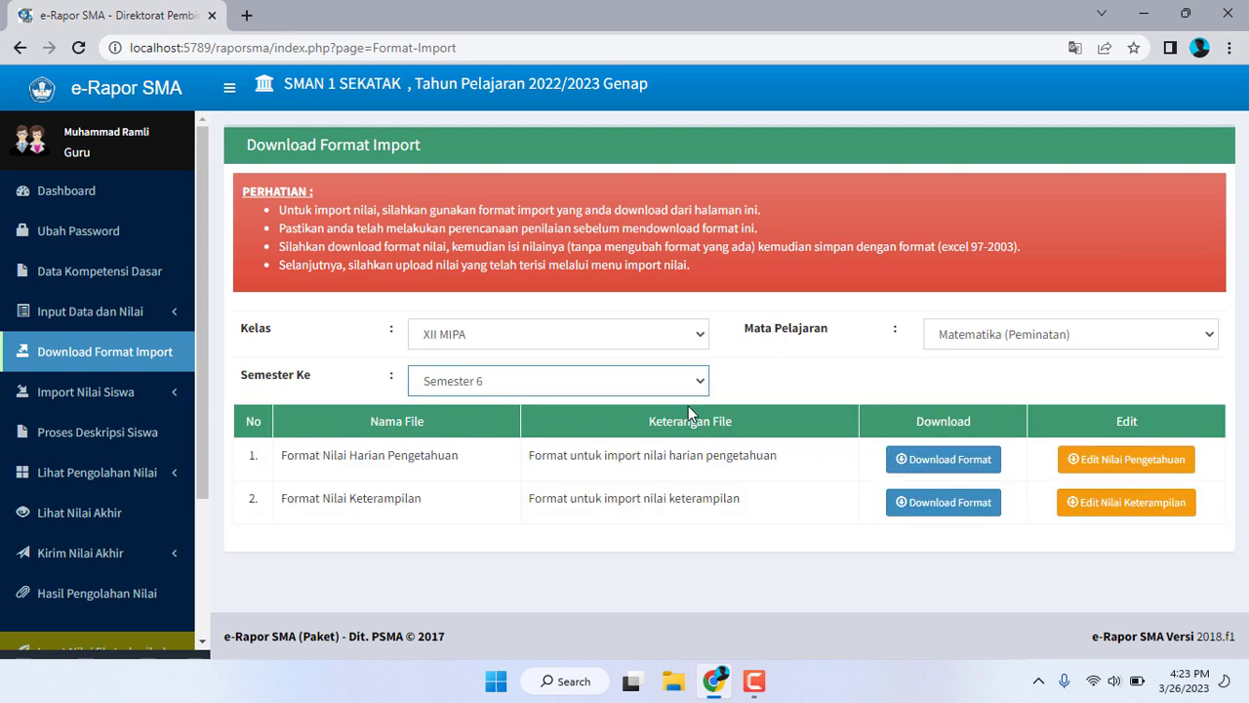
- Download the daily knowledge and skills grade formats, and open the downloaded knowledge workbook in Excel
{"action": "left_click", "coordinate": [944, 464]}
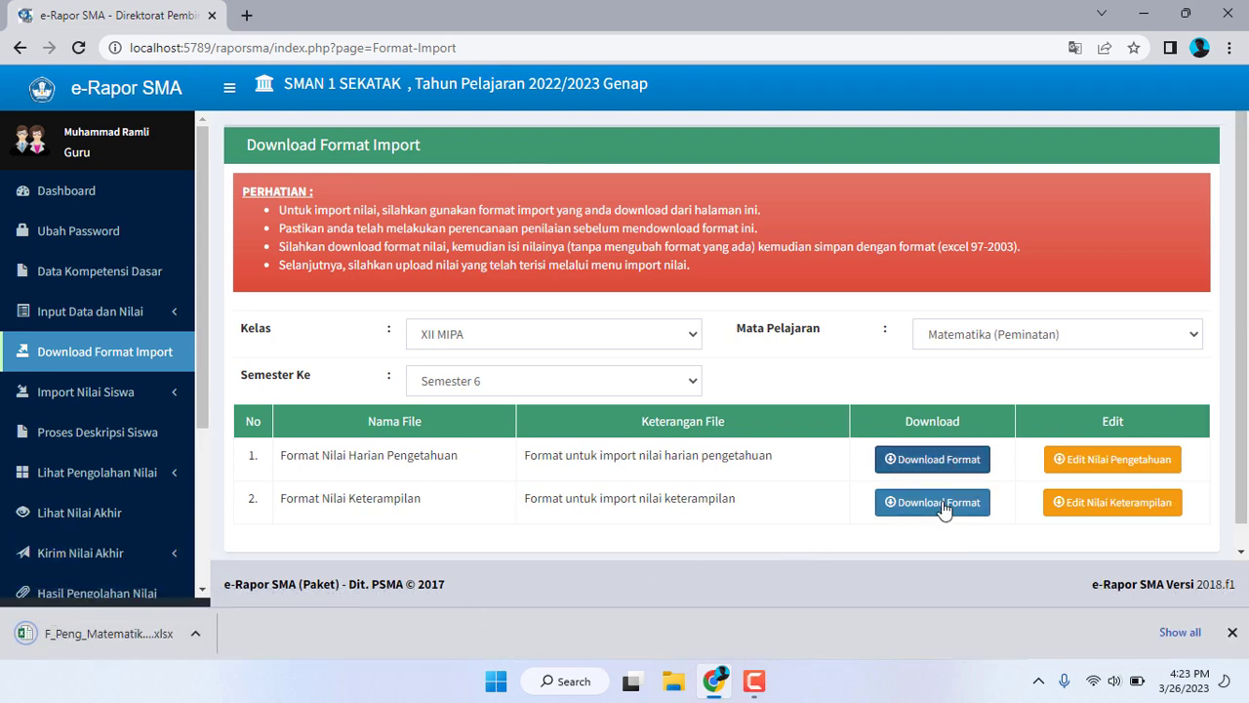
{"action": "left_click", "coordinate": [893, 504]}
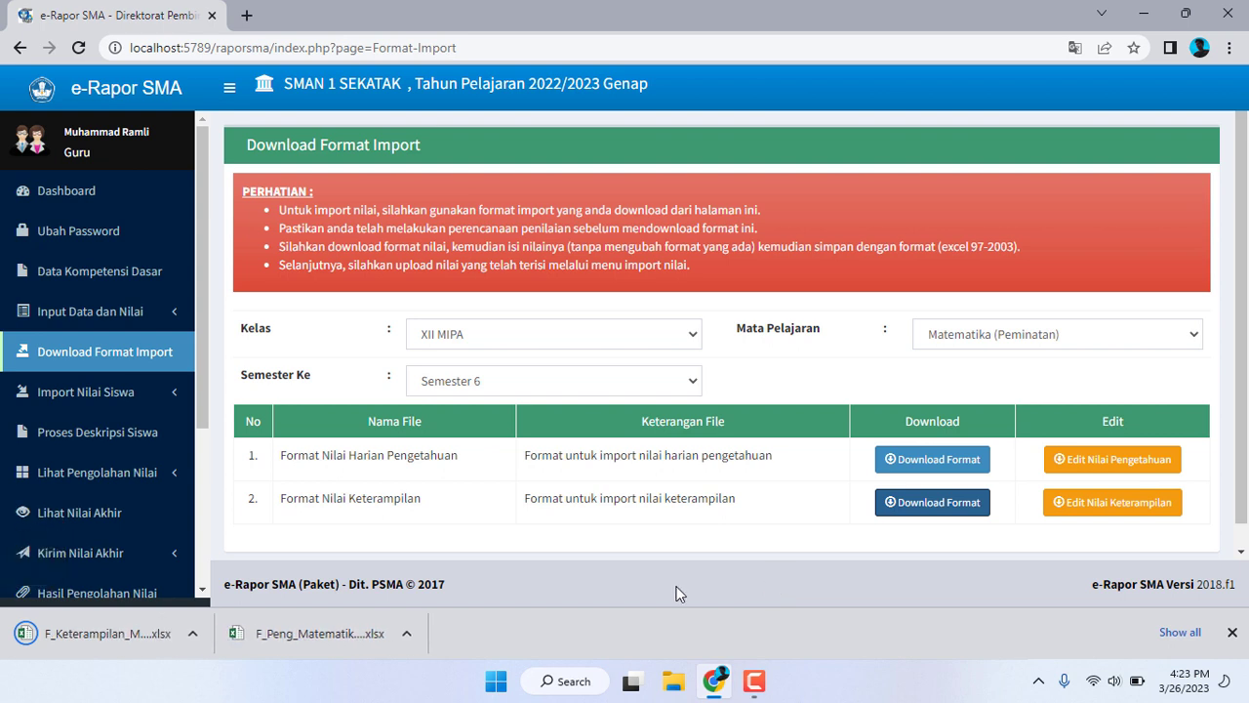
{"action": "left_click", "coordinate": [317, 639]}
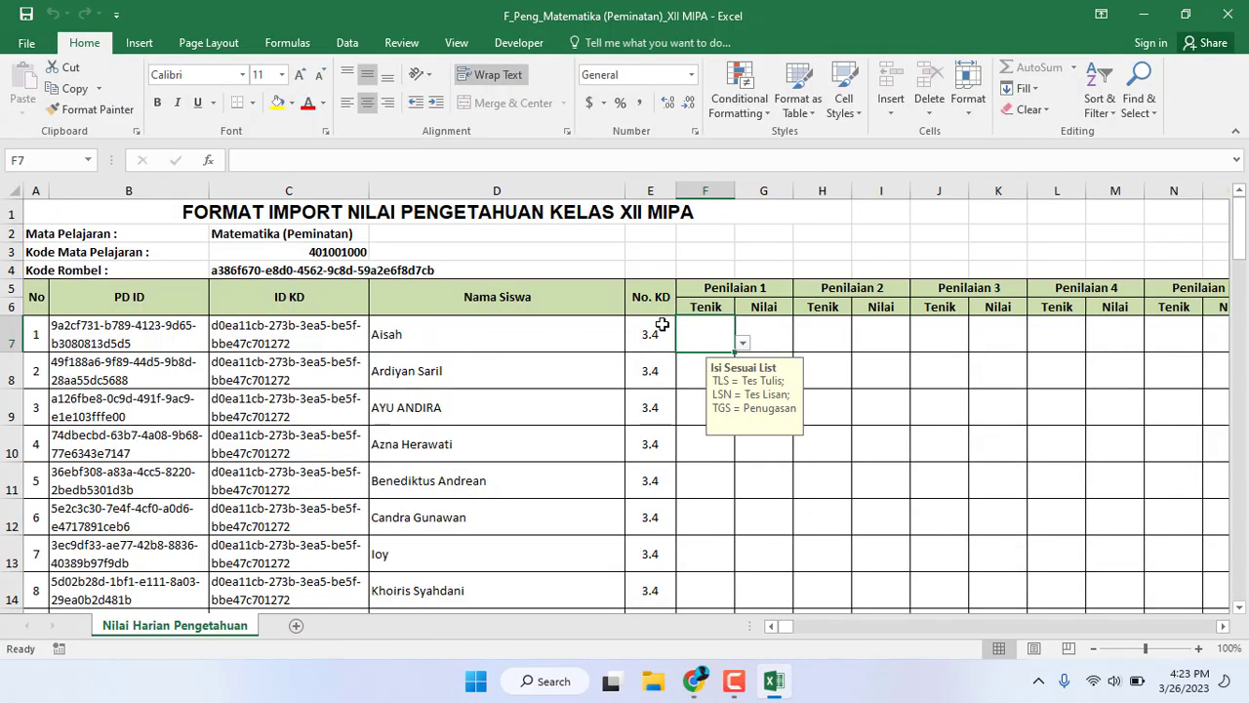
- Examine the student rows and their competency numbers in the No. KD column throughout the Nilai Harian Pengetahuan sheet
{"action": "scroll", "coordinate": [660, 354], "scroll_direction": "down", "scroll_amount": 7}
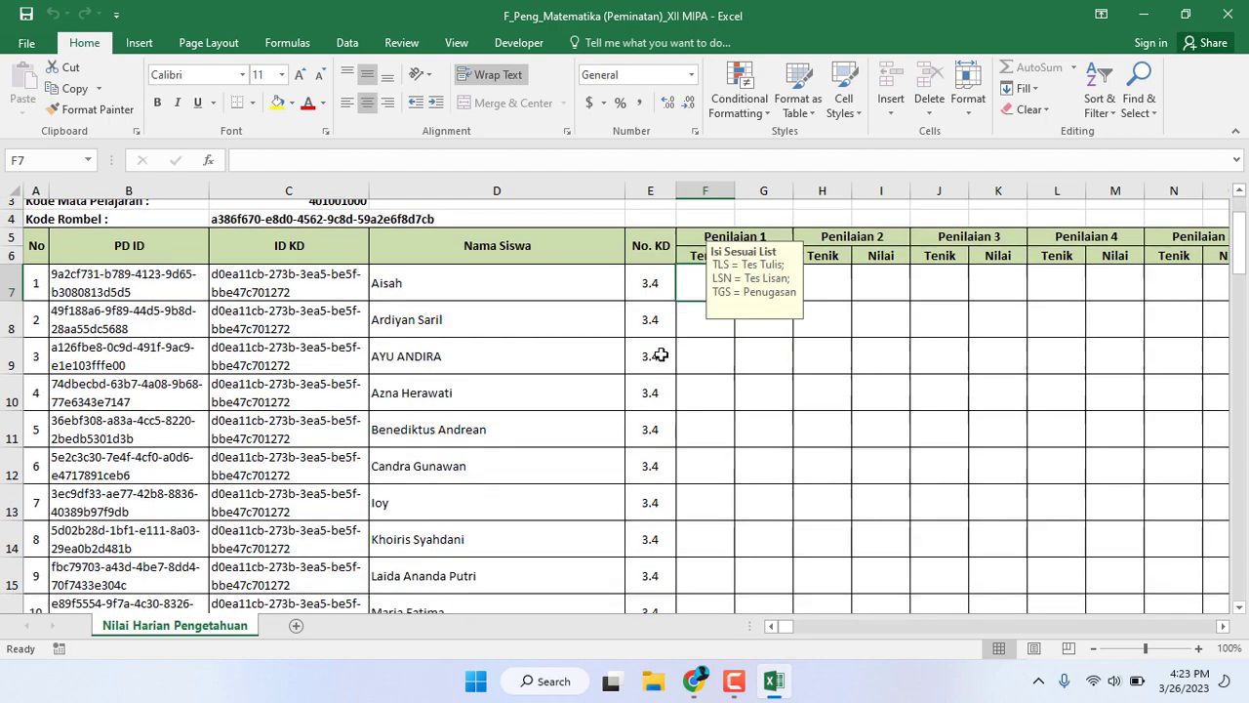
{"action": "scroll", "coordinate": [660, 355], "scroll_direction": "down", "scroll_amount": 5}
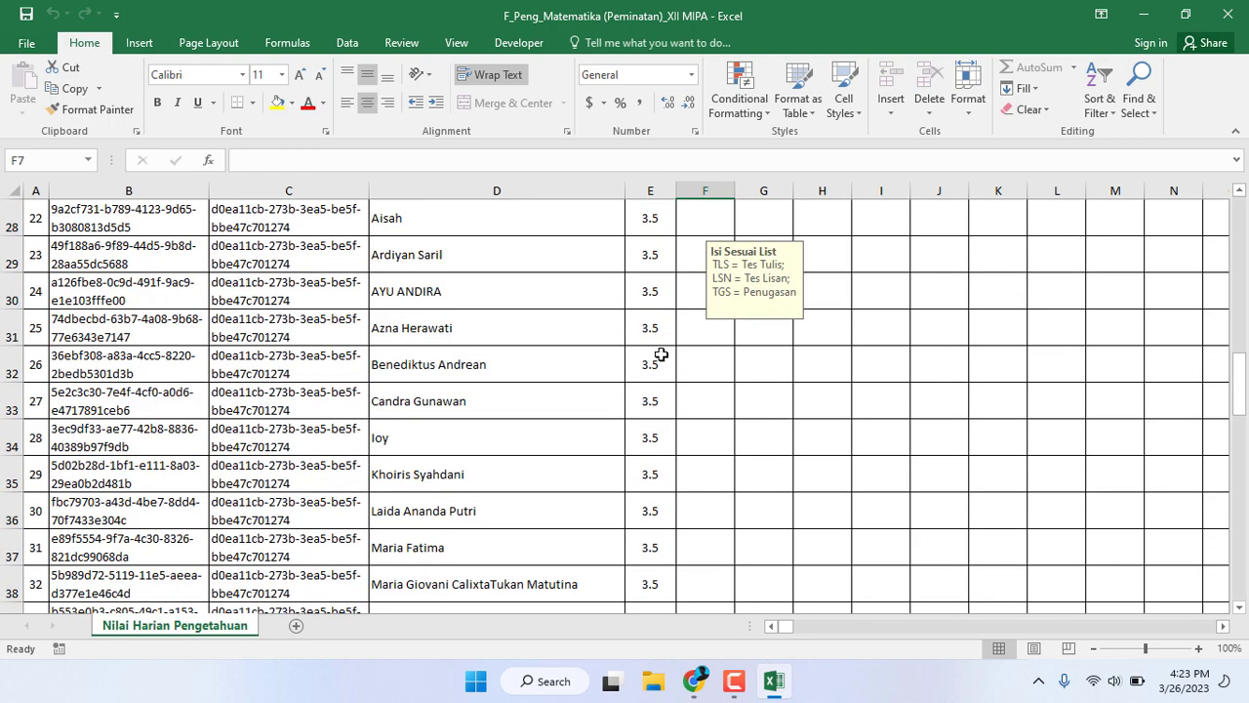
{"action": "scroll", "coordinate": [661, 401], "scroll_direction": "down", "scroll_amount": 6}
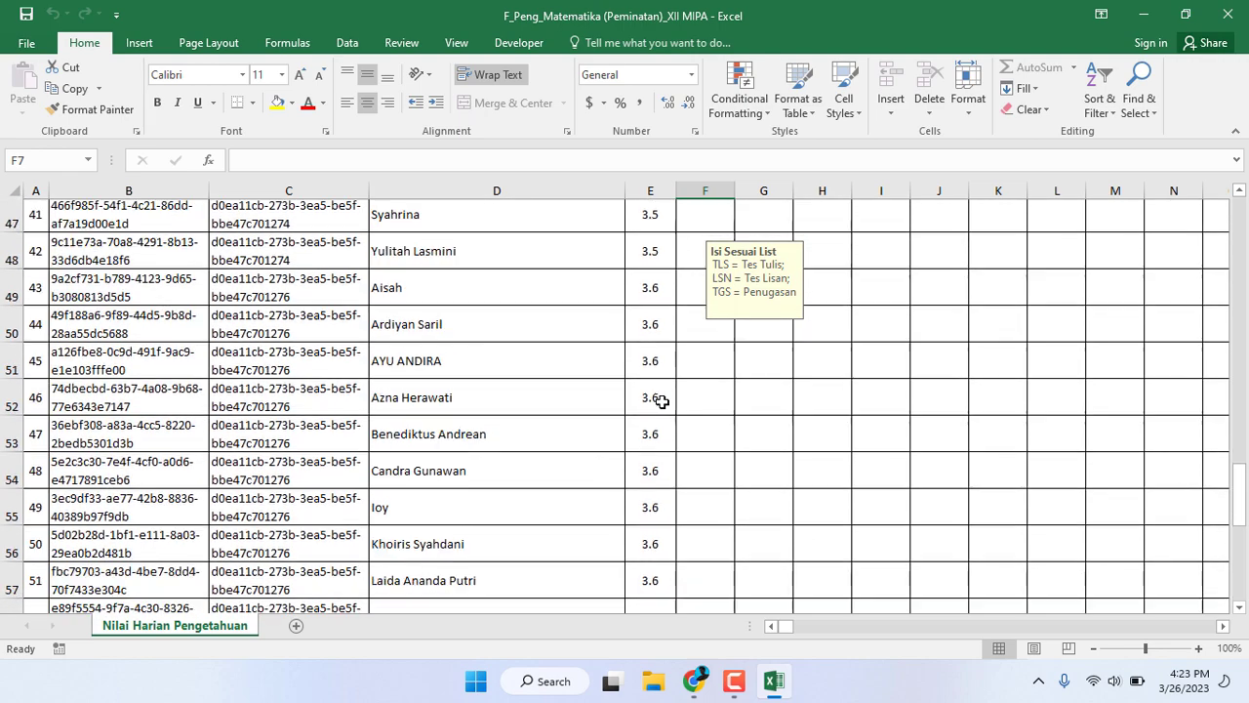
{"action": "scroll", "coordinate": [664, 399], "scroll_direction": "down", "scroll_amount": 3}
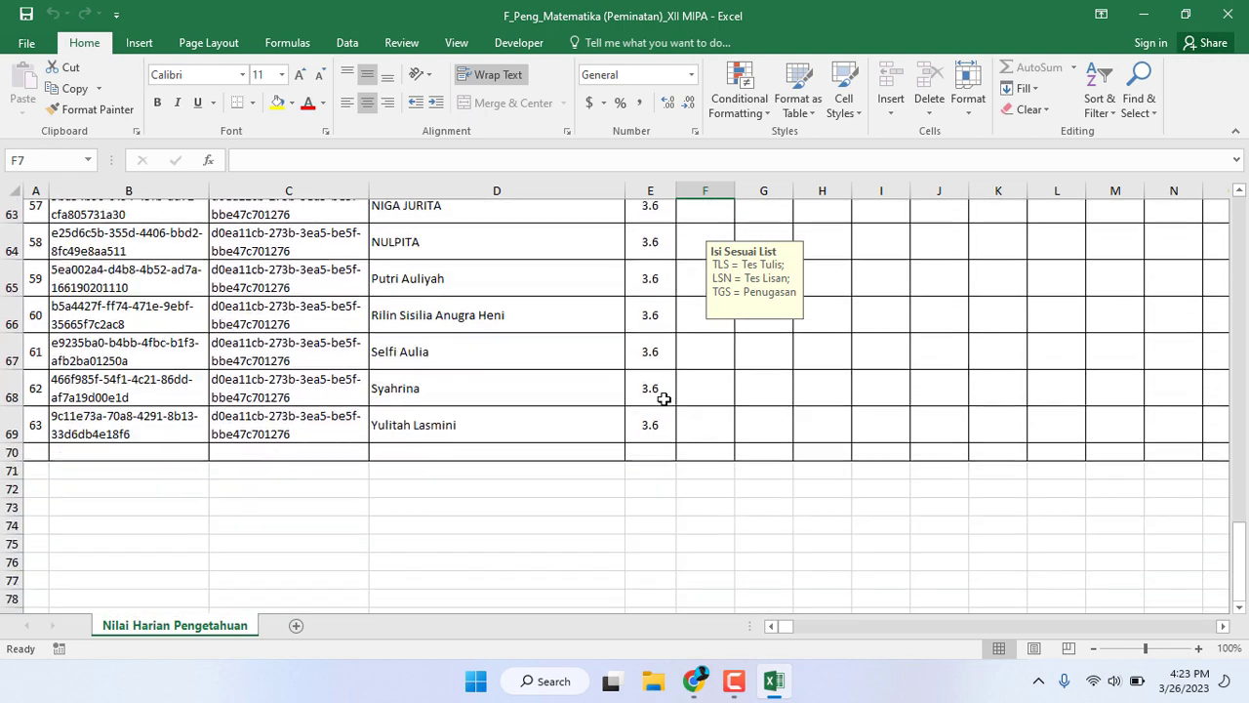
{"action": "scroll", "coordinate": [664, 399], "scroll_direction": "up", "scroll_amount": 18}
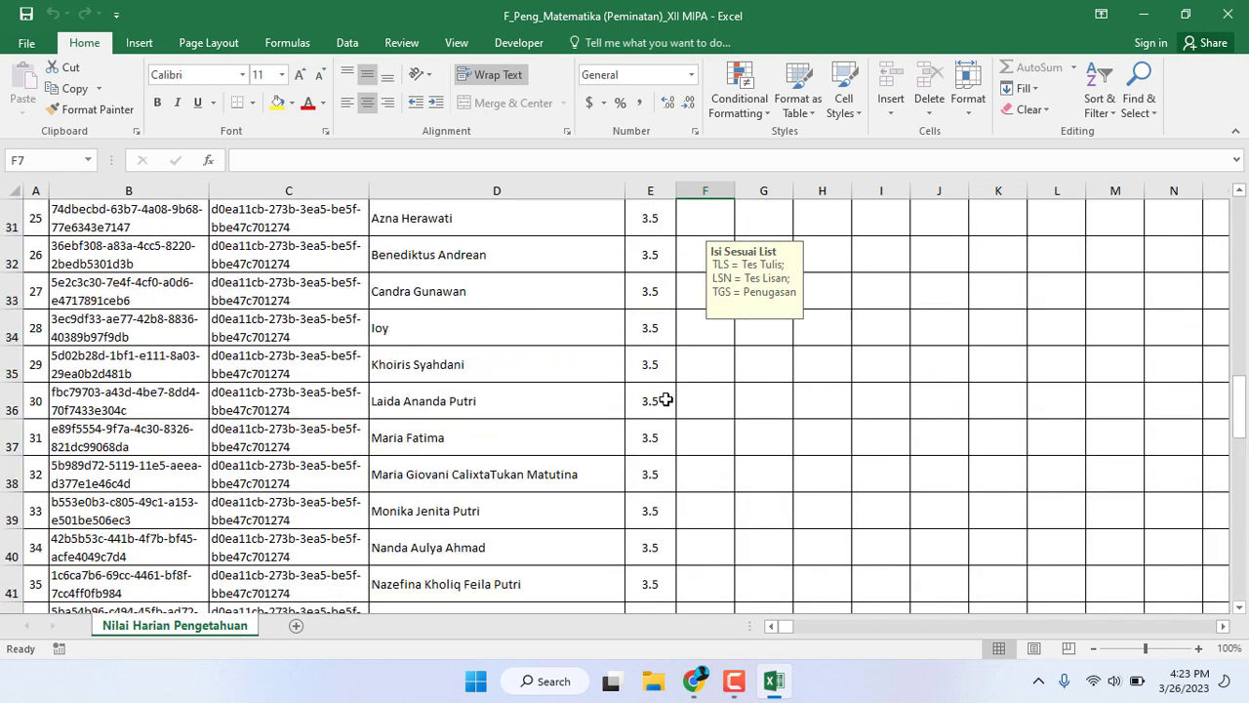
{"action": "scroll", "coordinate": [666, 400], "scroll_direction": "up", "scroll_amount": 3}
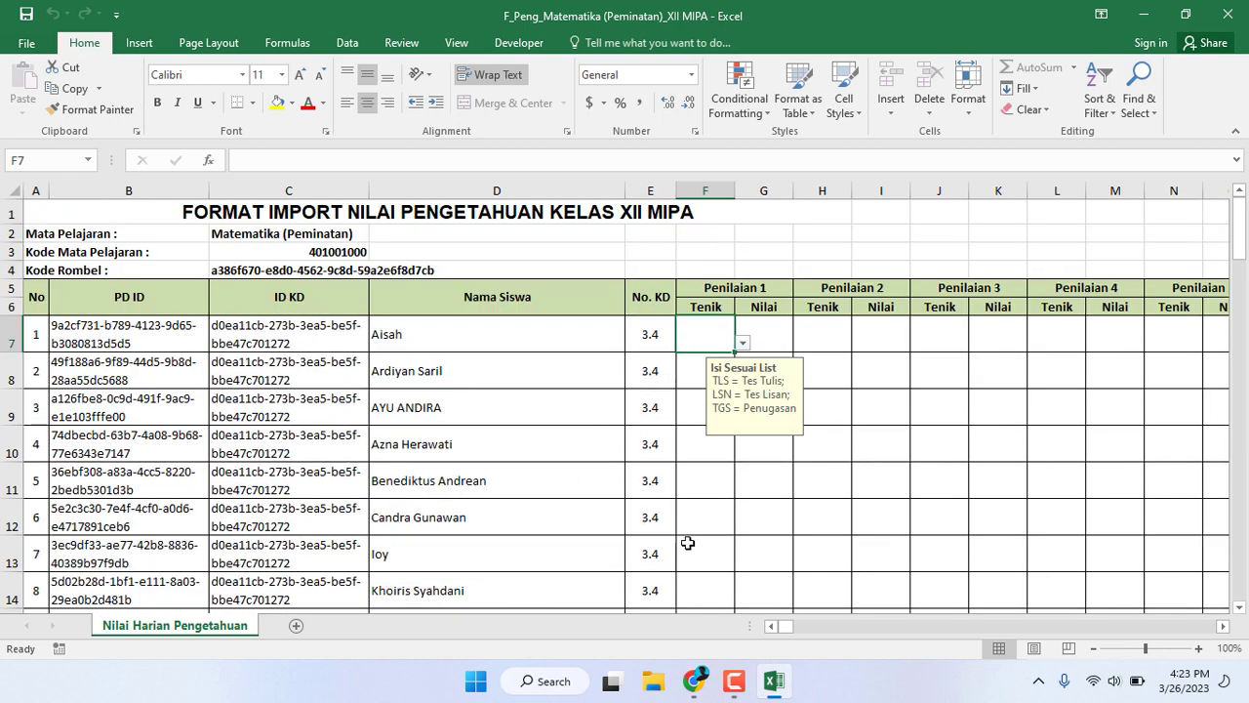
{"action": "scroll", "coordinate": [680, 443], "scroll_direction": "down", "scroll_amount": 6}
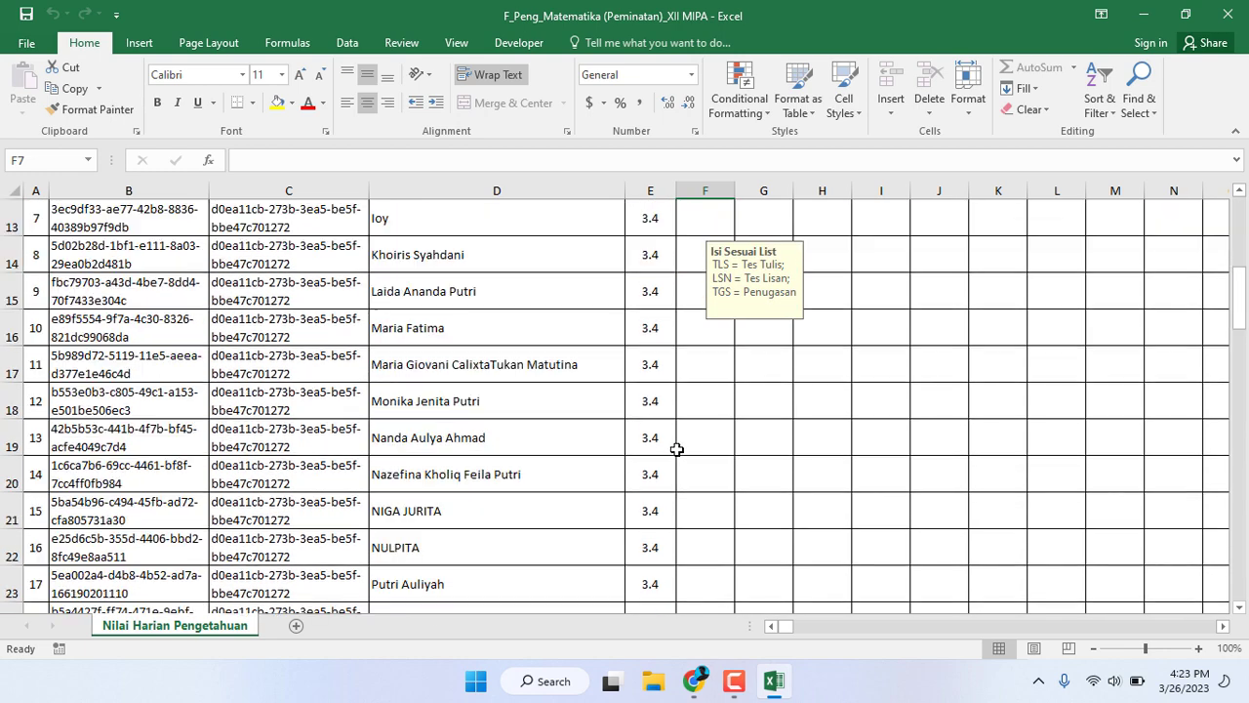
{"action": "scroll", "coordinate": [671, 449], "scroll_direction": "up", "scroll_amount": 6}
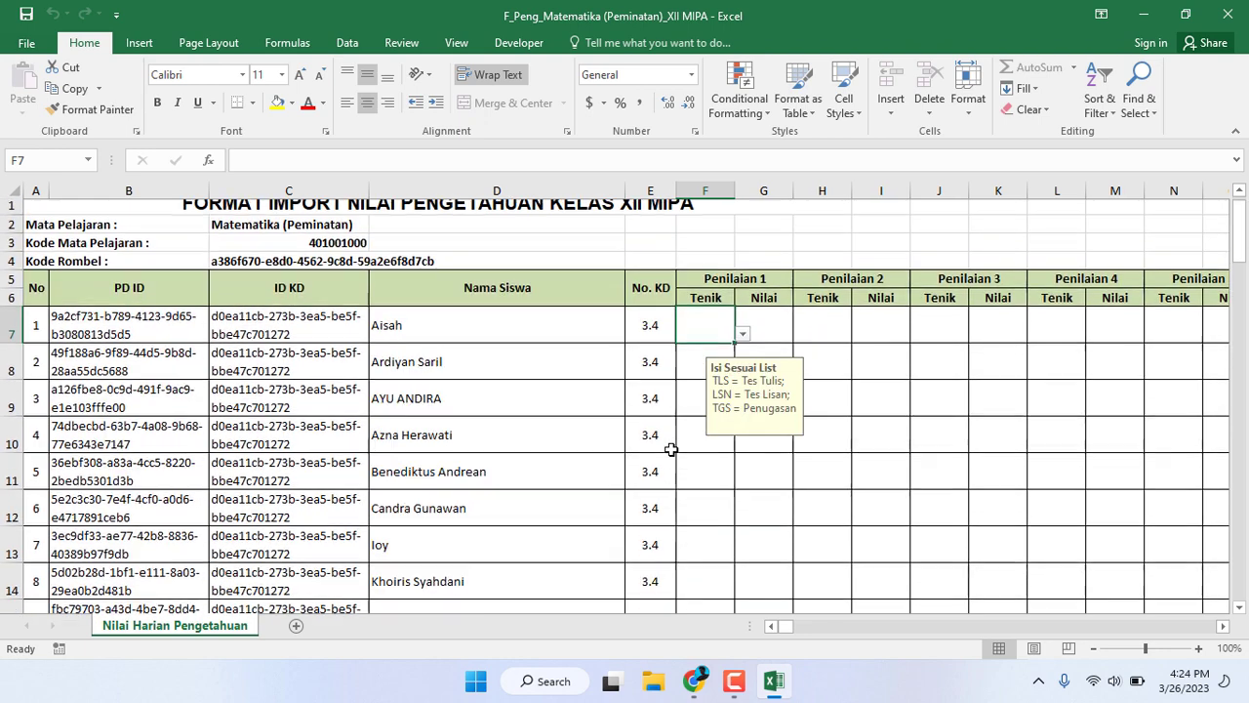
- Check the entry rules for the Tenik and Nilai cells of Penilaian 1 in the first student's row
{"action": "left_click", "coordinate": [741, 343]}
{"action": "left_click", "coordinate": [769, 337]}
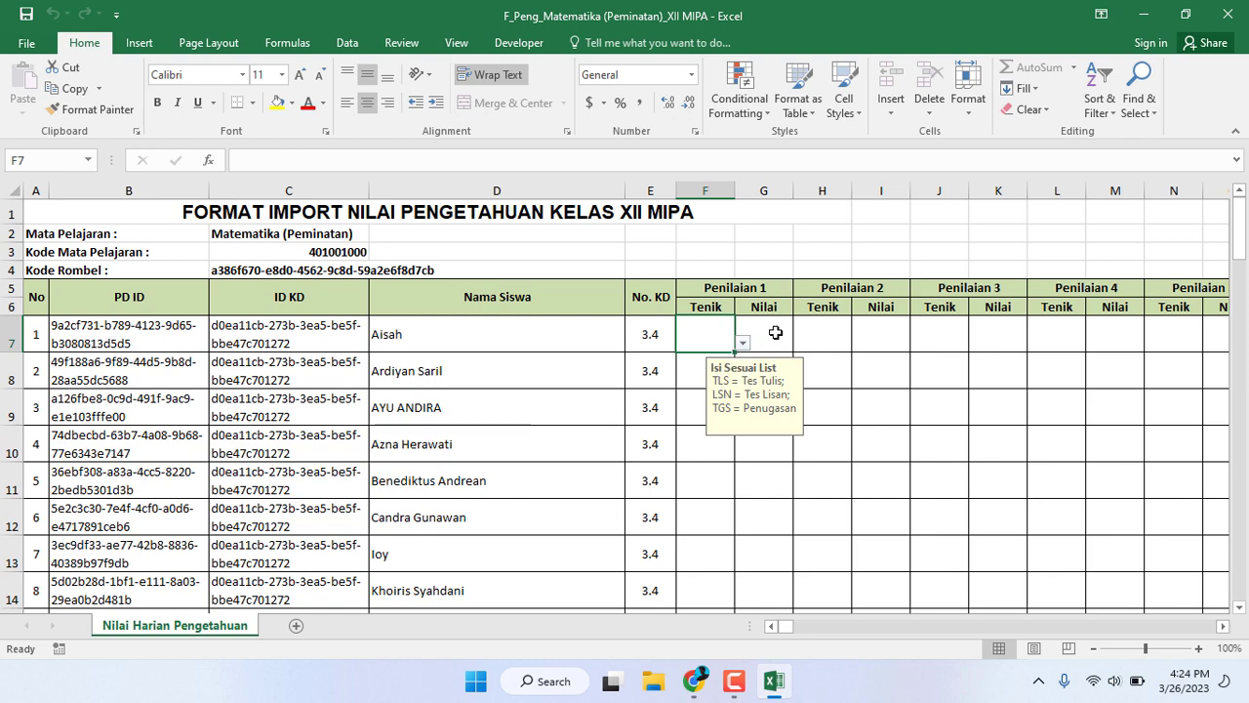
{"action": "left_click", "coordinate": [771, 336]}
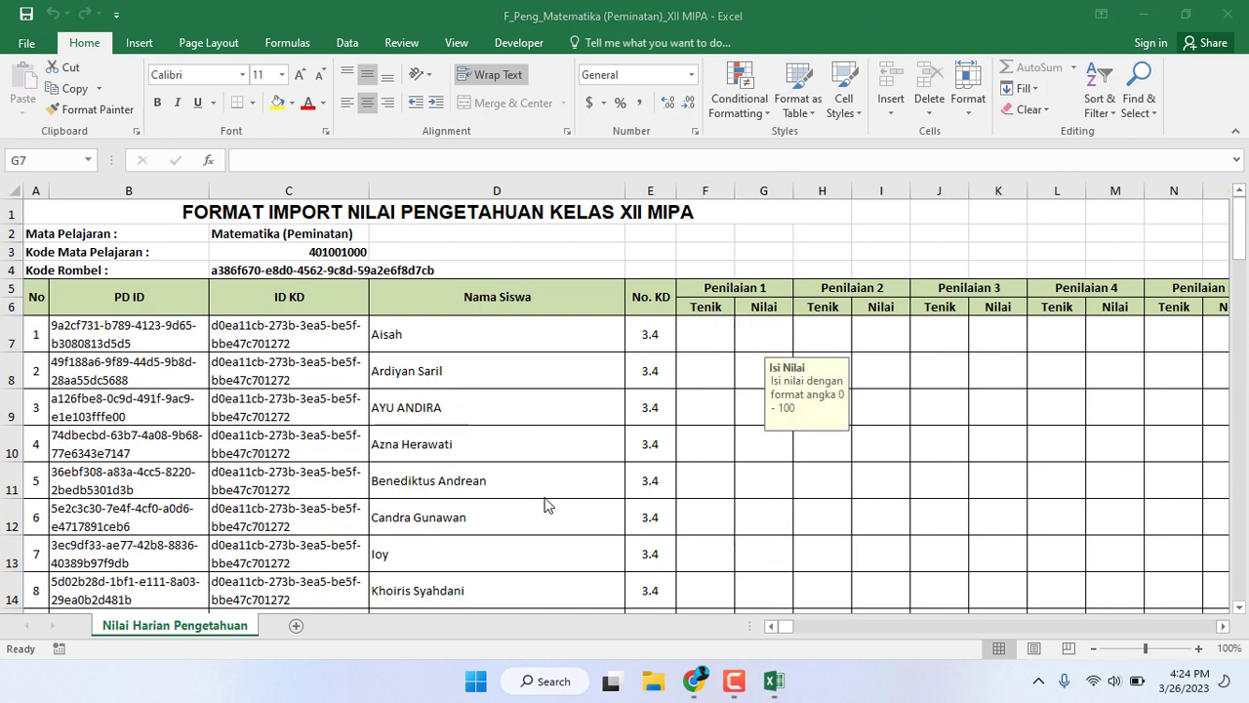
- Switch back to e-Rapor SMA in Chrome, view the knowledge and skills grade import pages, and dismiss the downloads bar
{"action": "left_click", "coordinate": [694, 682]}
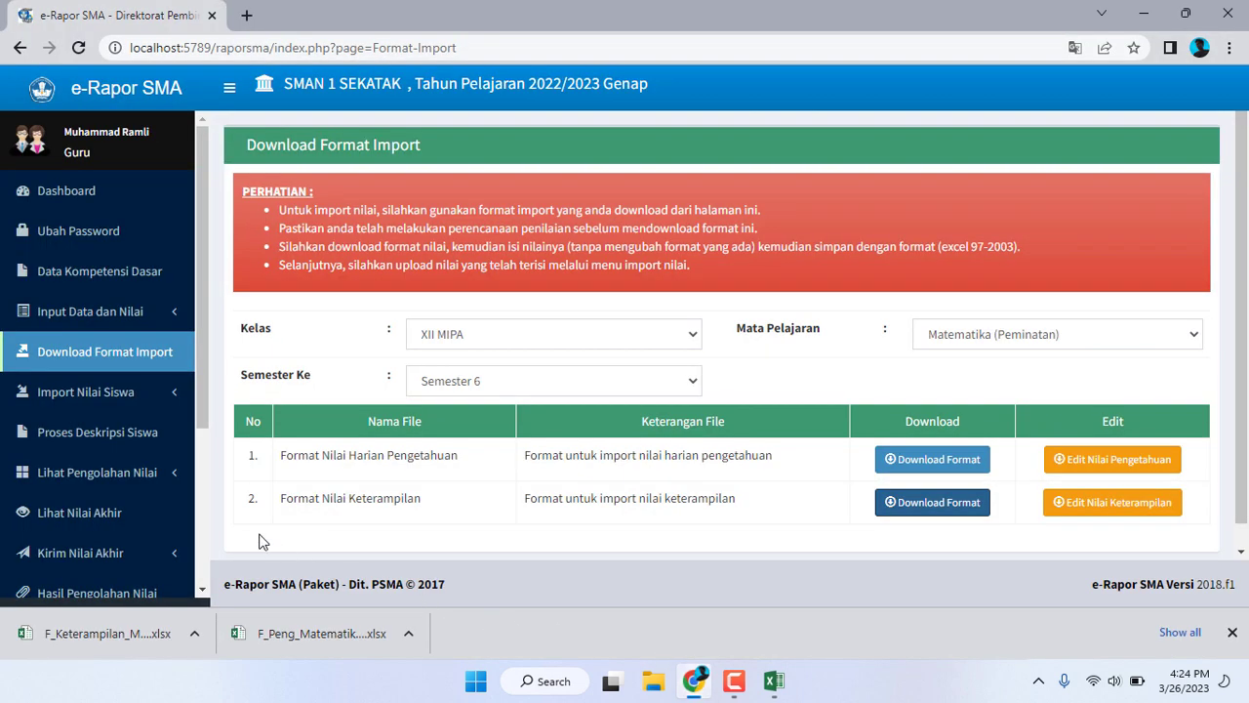
{"action": "left_click", "coordinate": [171, 398]}
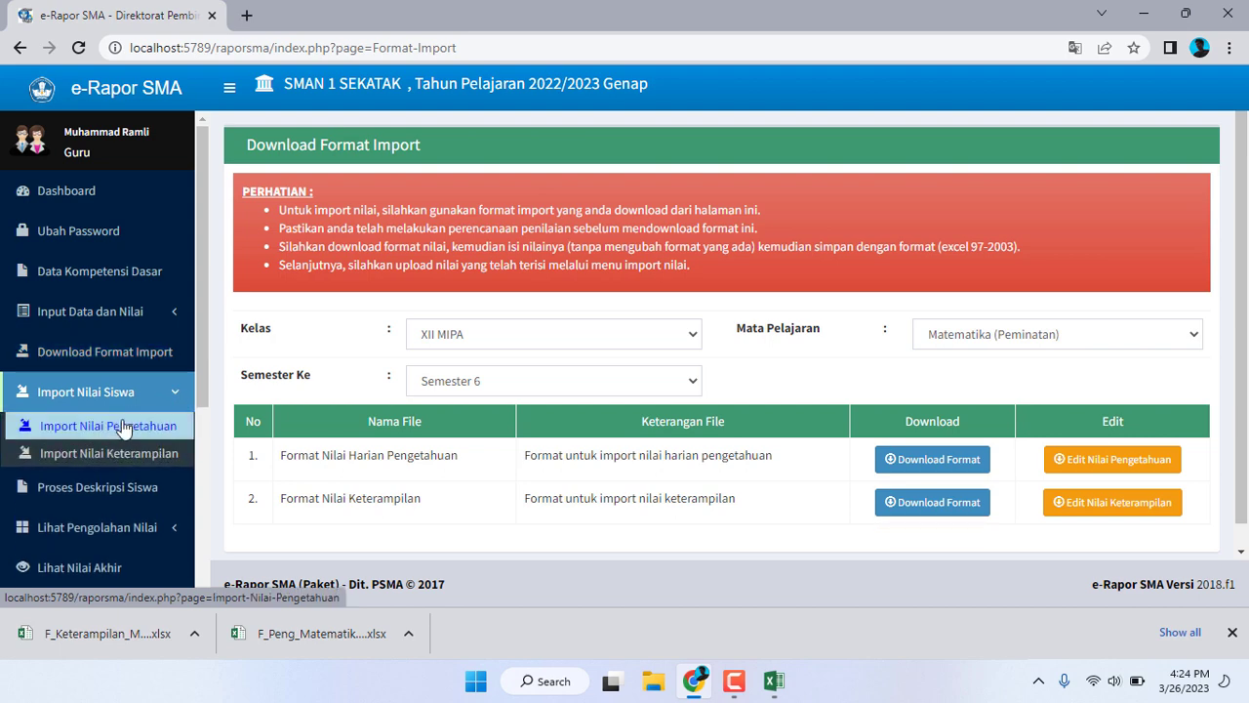
{"action": "left_click", "coordinate": [109, 433]}
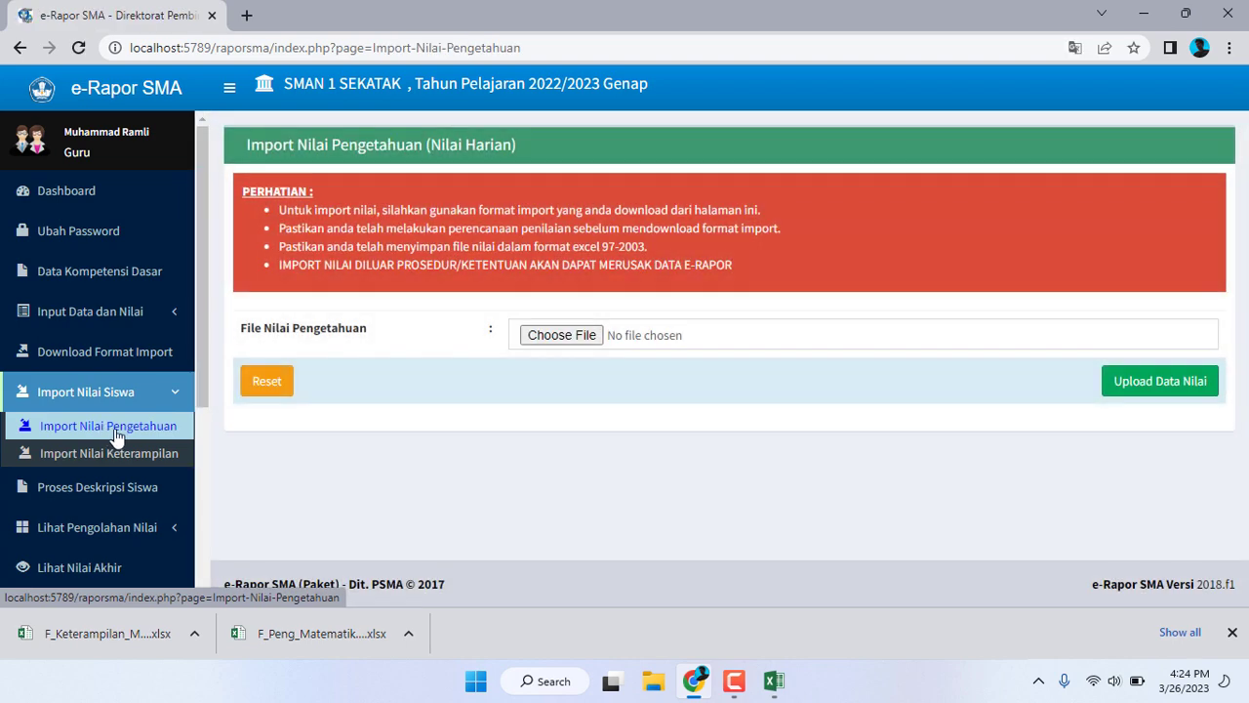
{"action": "left_click", "coordinate": [107, 455]}
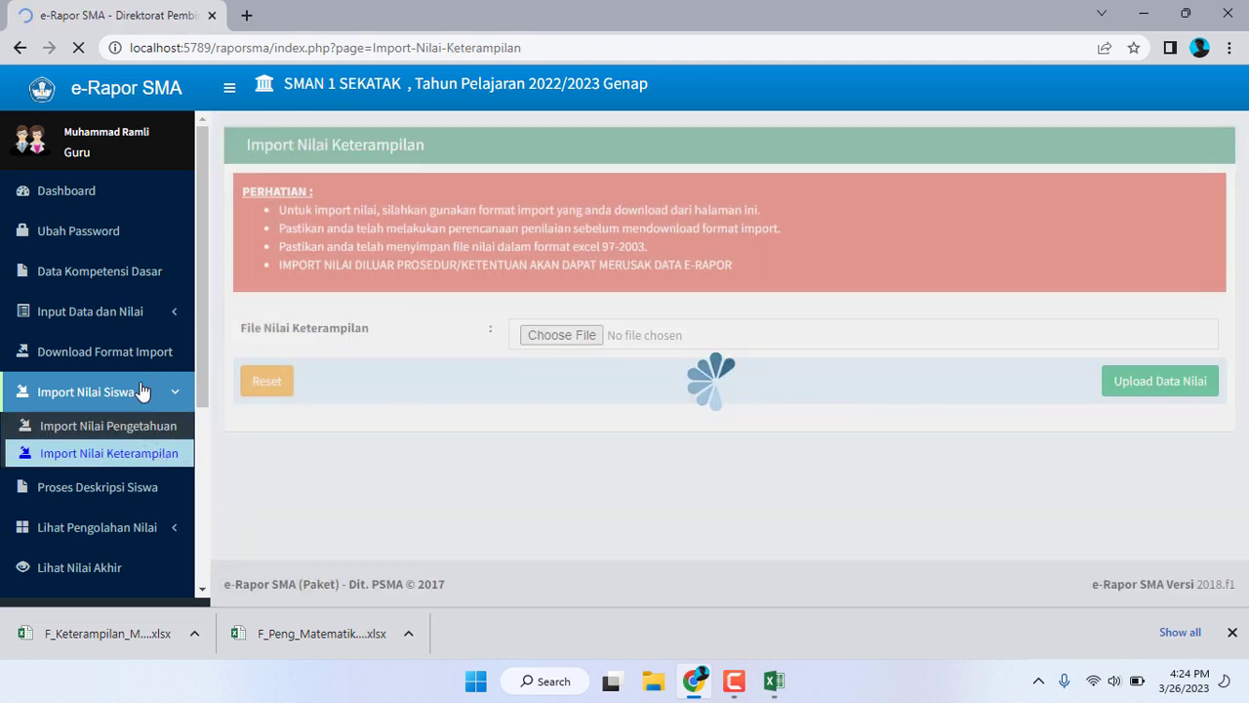
{"action": "scroll", "coordinate": [142, 397], "scroll_direction": "down", "scroll_amount": 3}
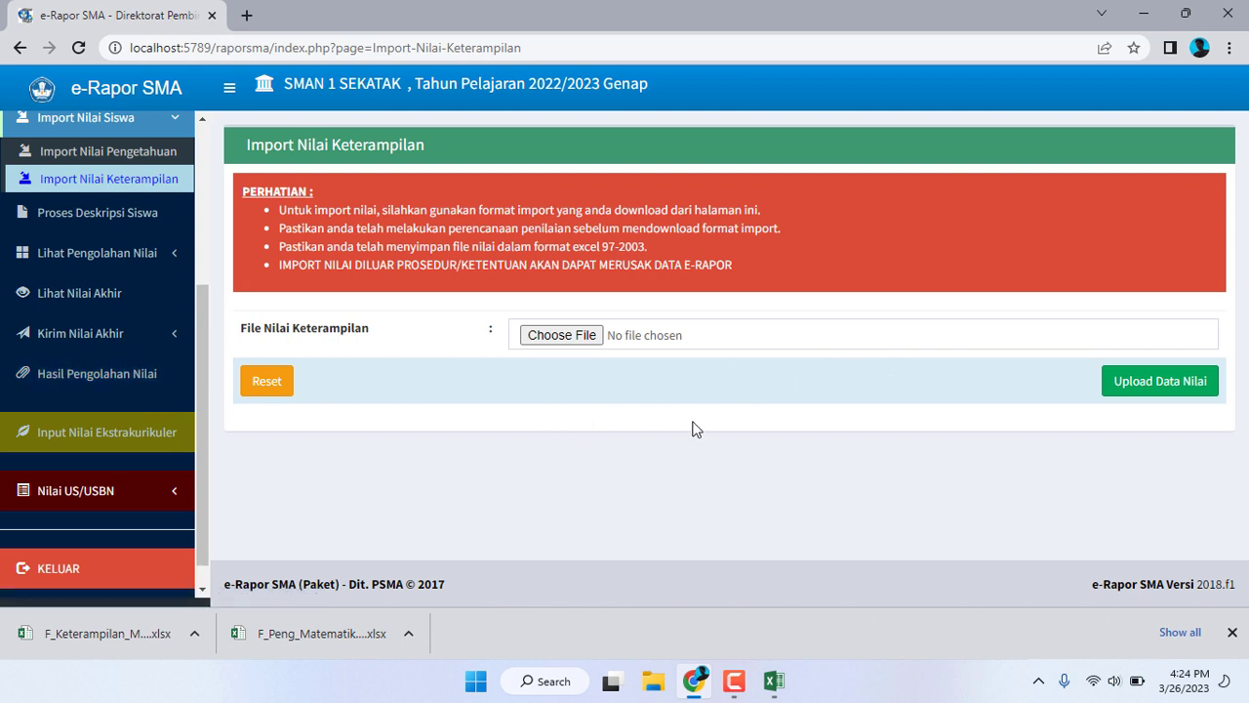
{"action": "left_click", "coordinate": [1232, 632]}
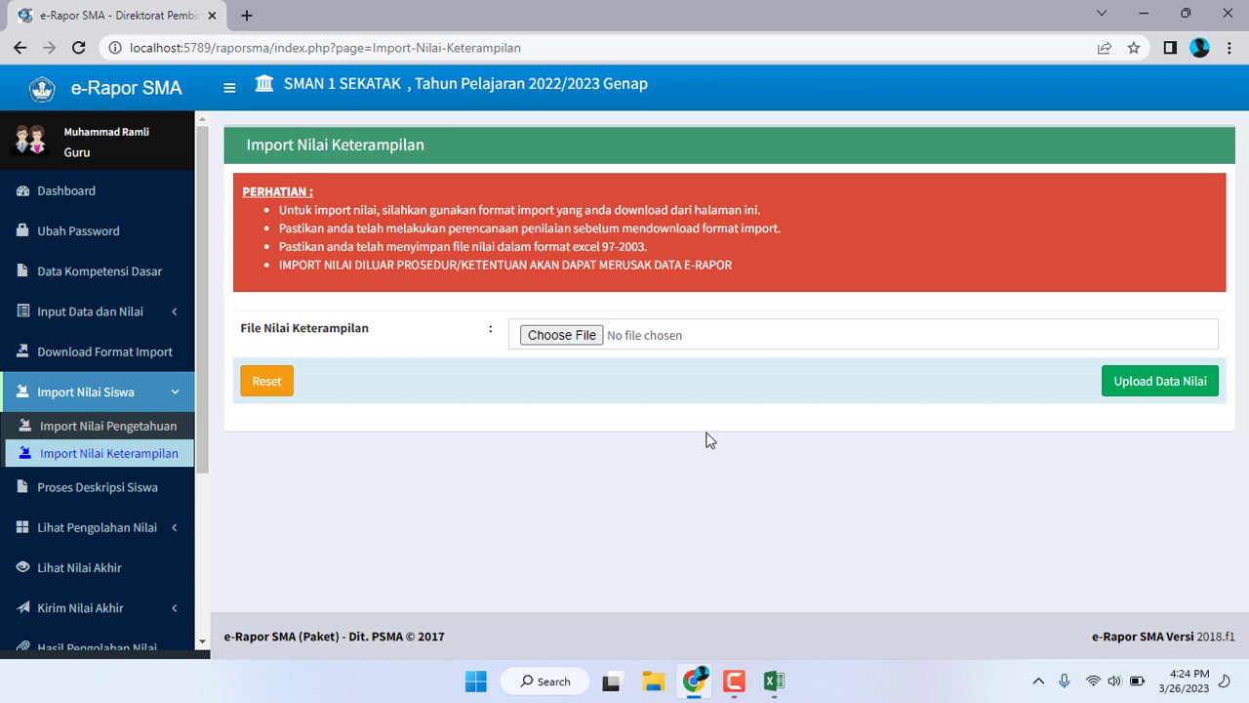